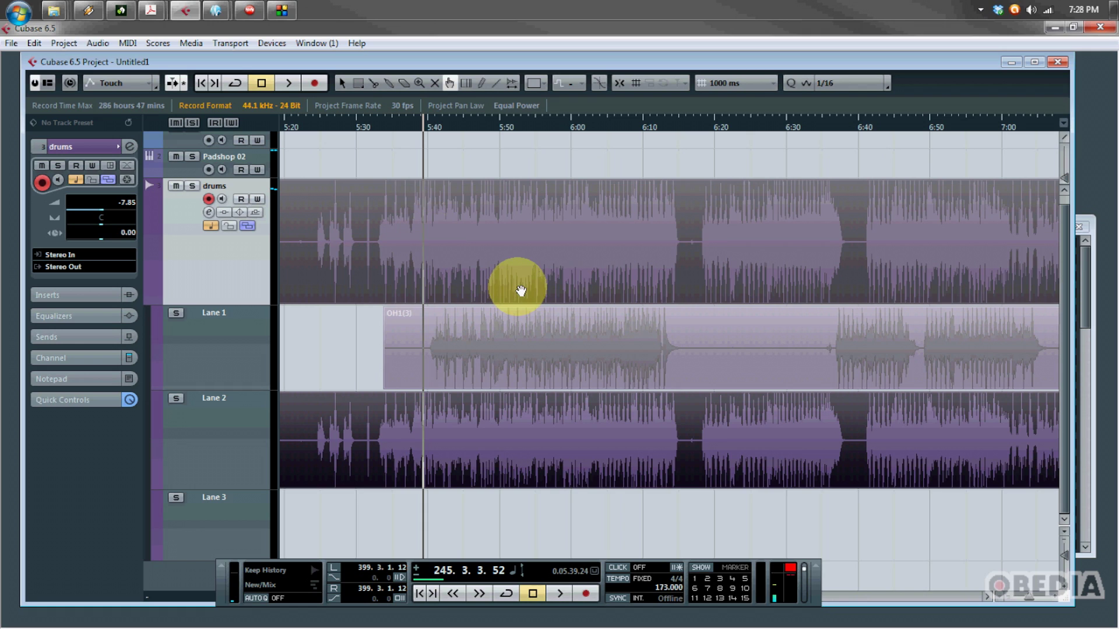
Move the playhead to about 5:40, select the drums track and collapse its Lane 1 and Lane 2
click(240, 343)
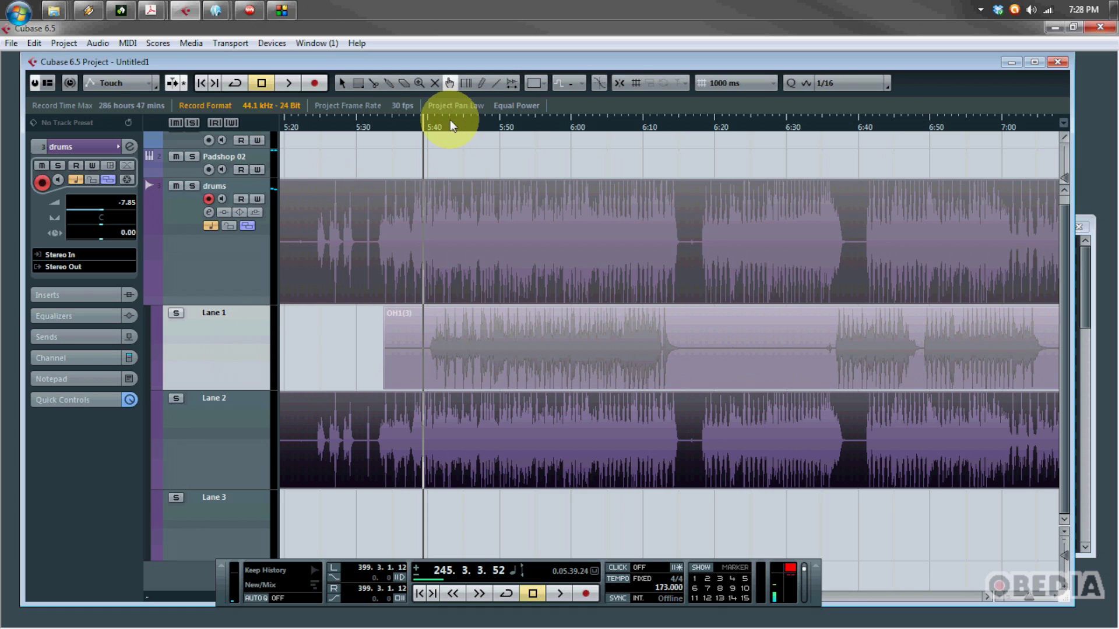
click(432, 129)
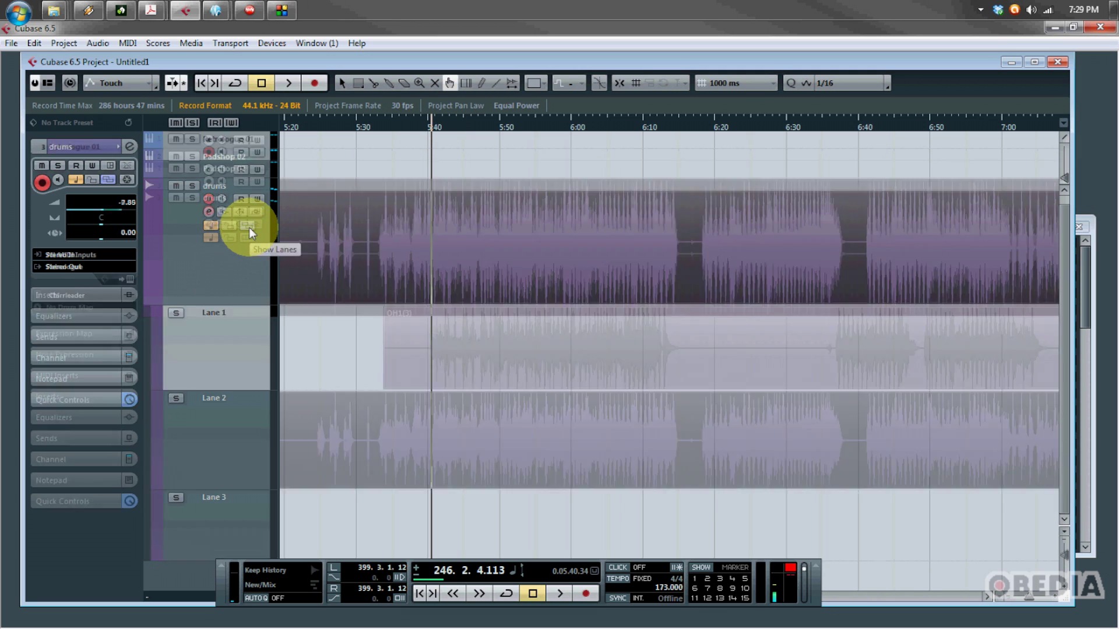
click(249, 227)
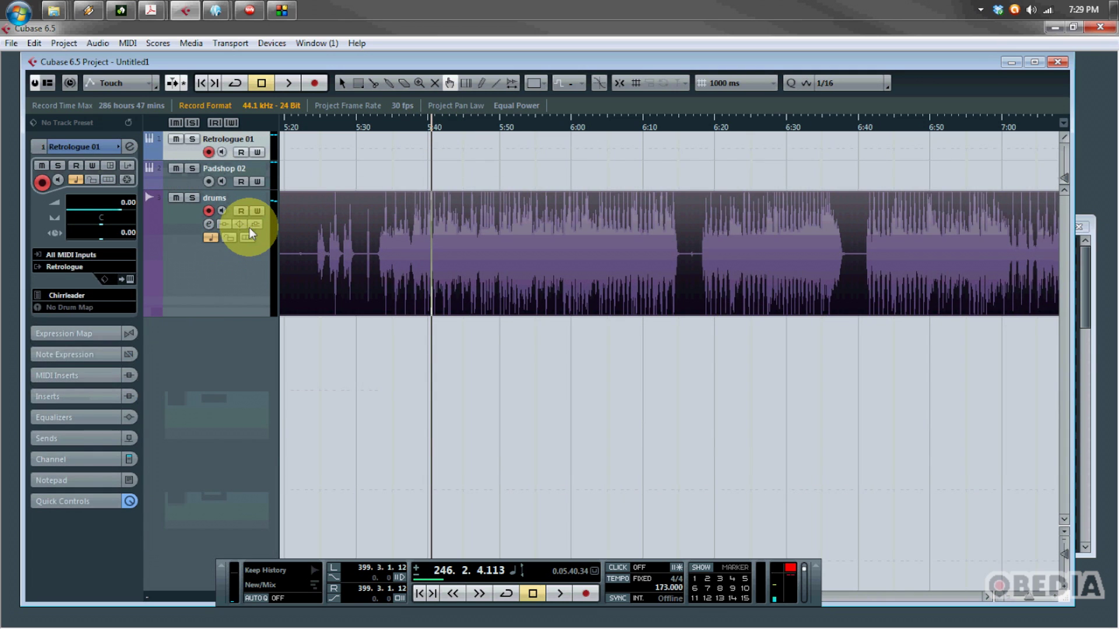
click(251, 235)
click(252, 268)
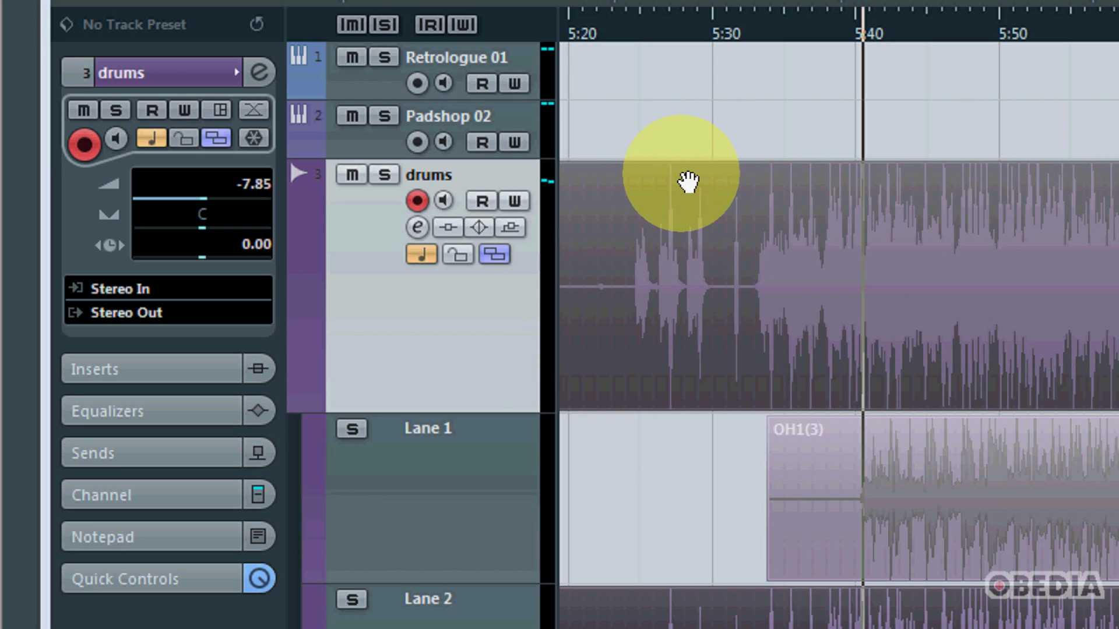
click(496, 254)
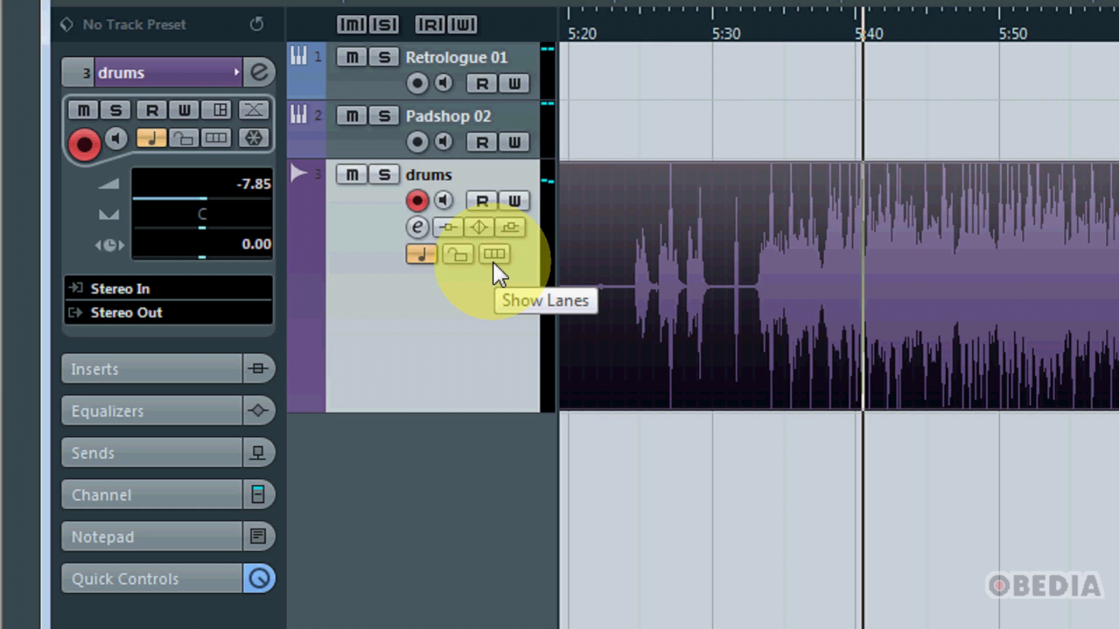
click(812, 274)
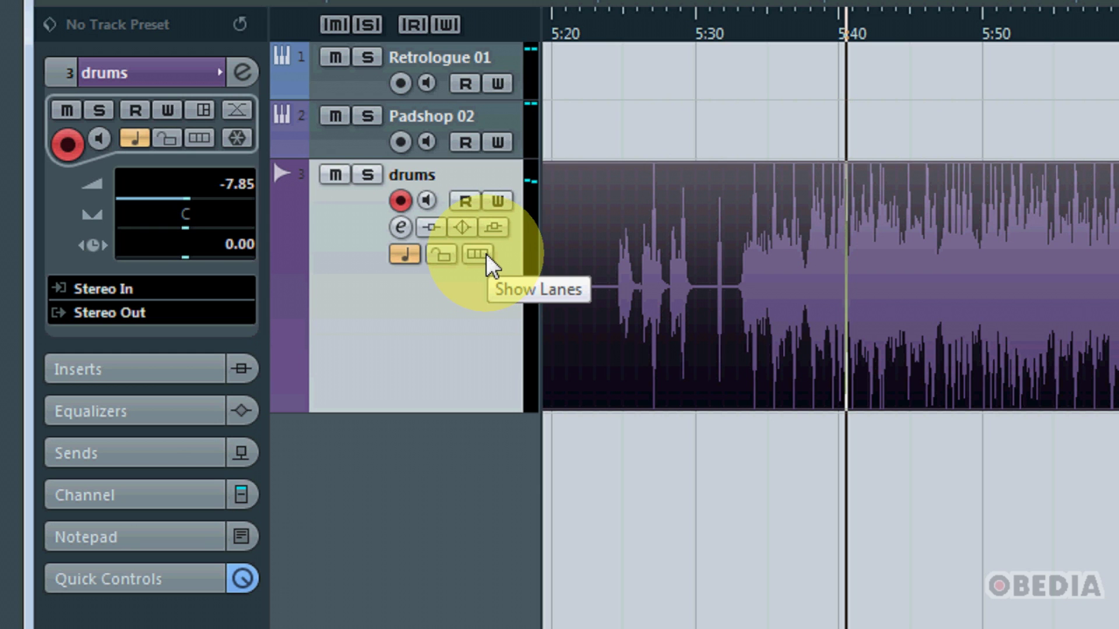
Expand the drums track's lanes so the OH1(3) take shows in Lane 1 under the combined waveform
click(486, 254)
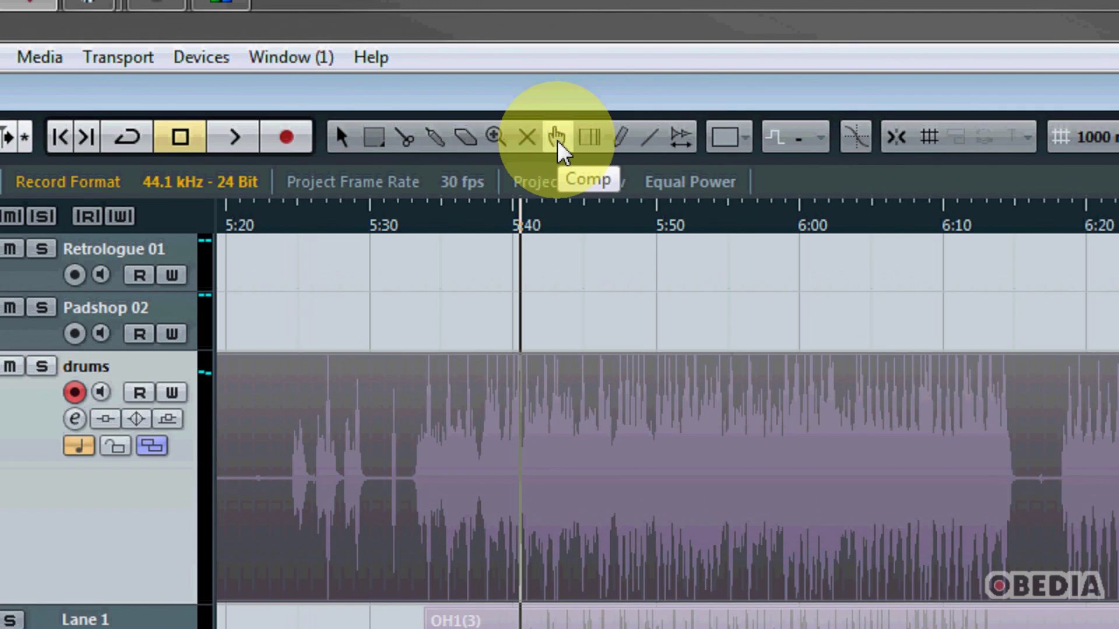
Switch to the Comp tool and audition the drums from about 5:36 to 5:58, then stop
click(557, 138)
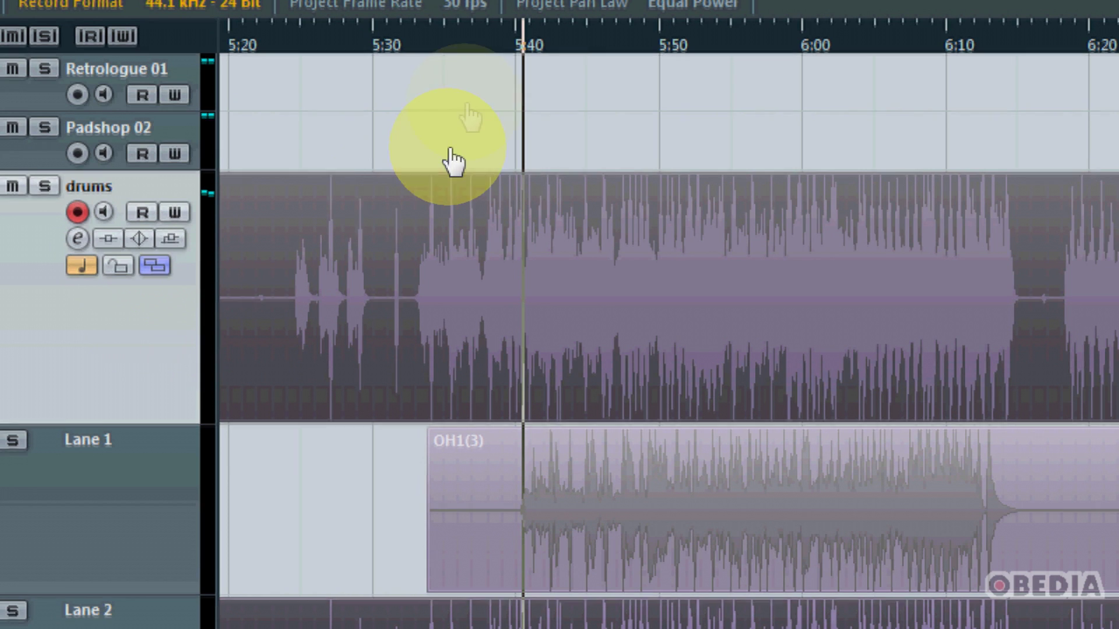
click(476, 47)
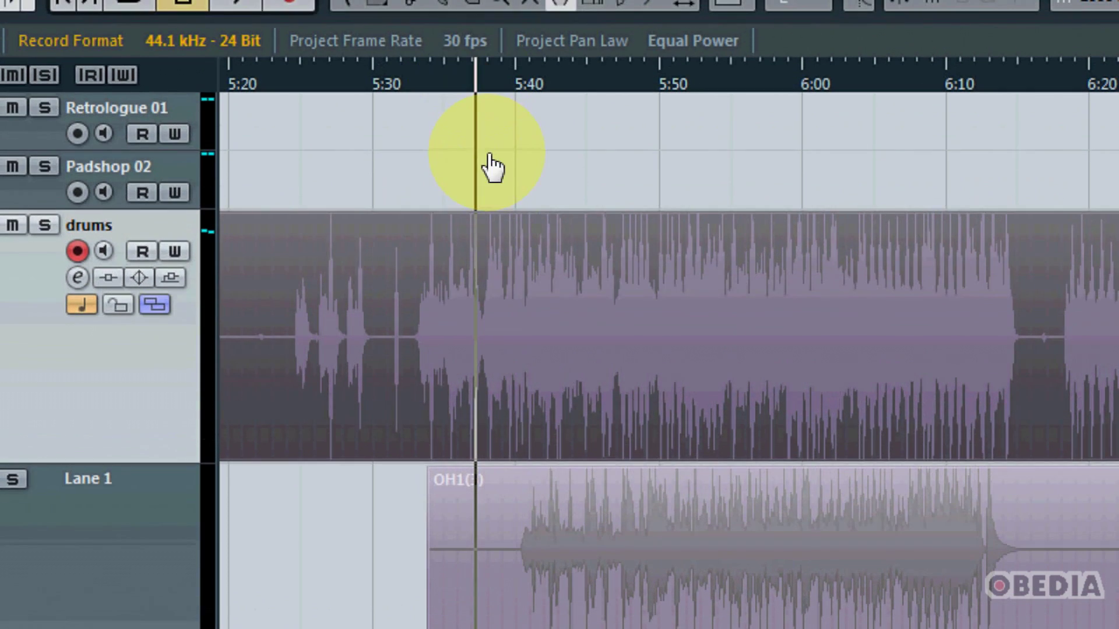
key(space)
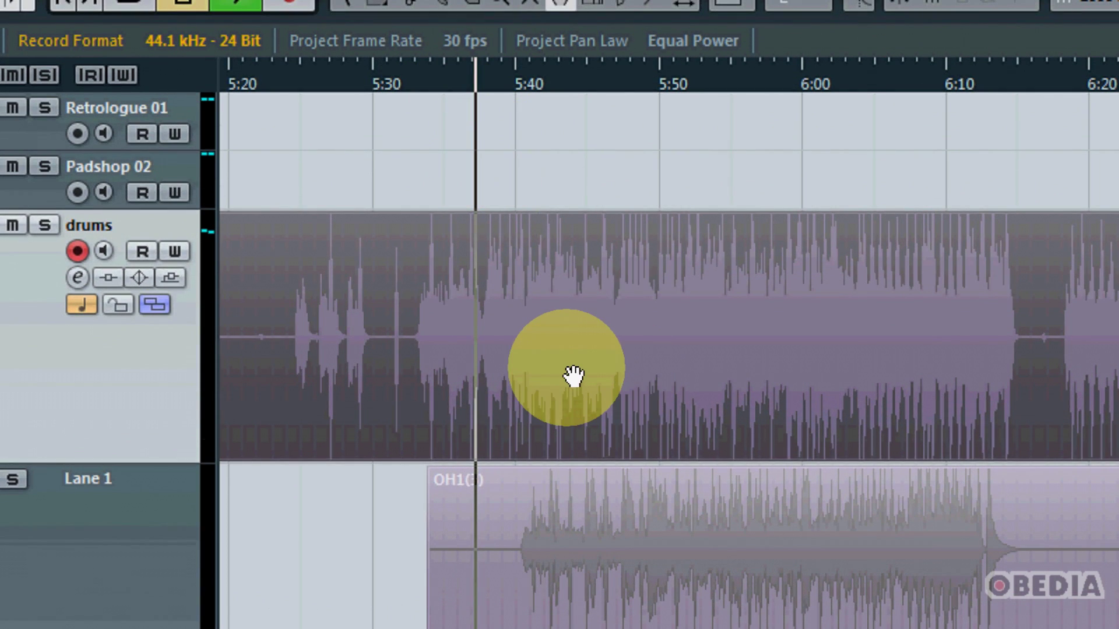
click(561, 80)
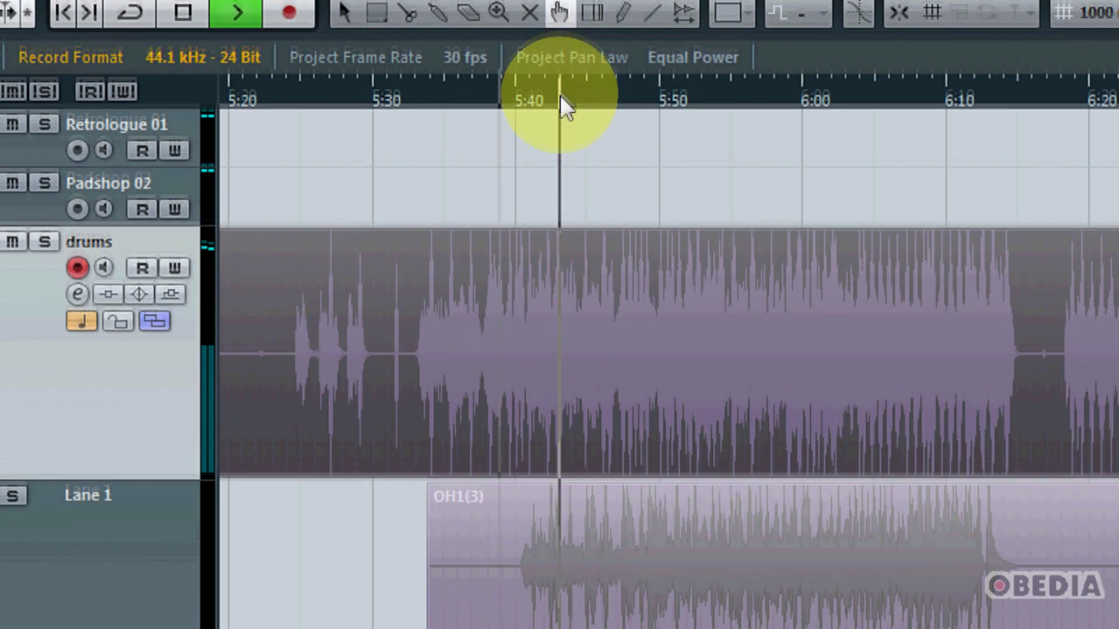
click(709, 100)
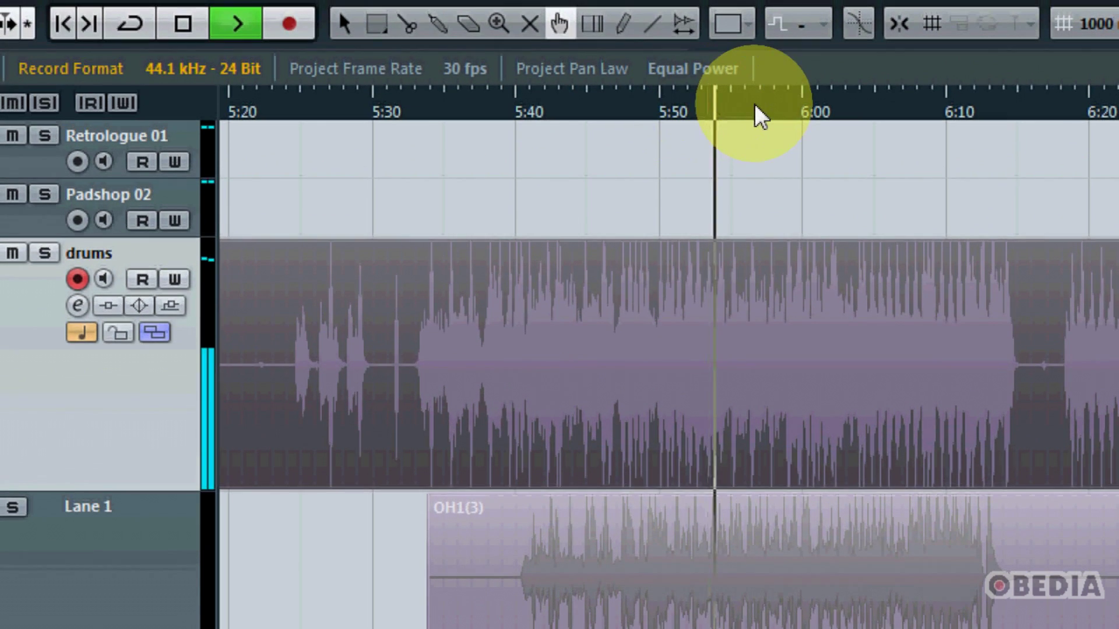
click(753, 108)
key(space)
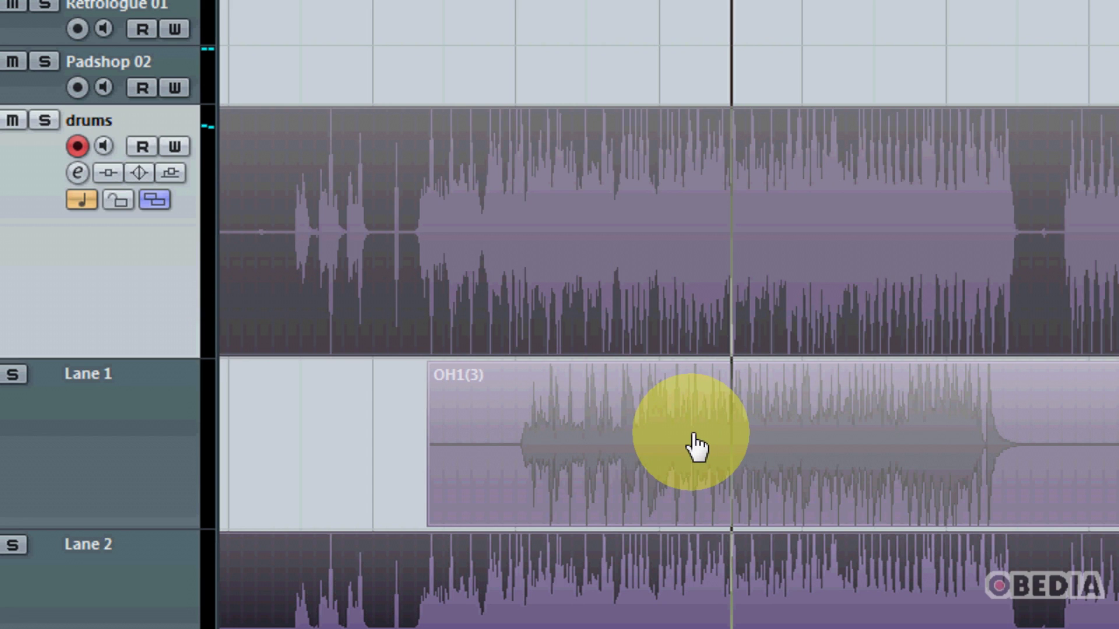
key(ctrl)
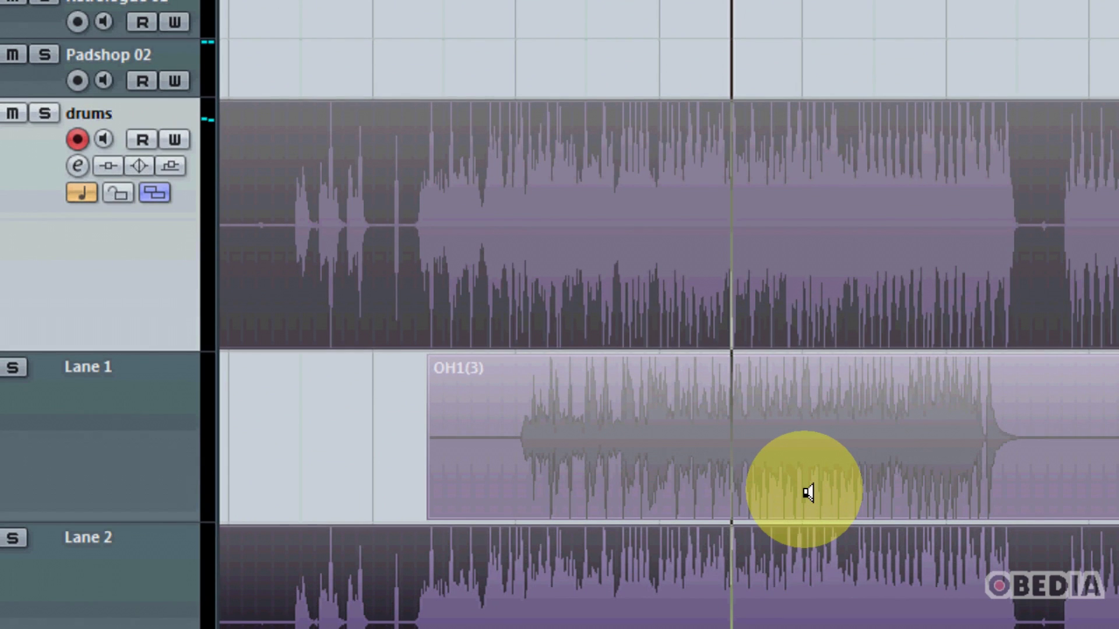
key(1)
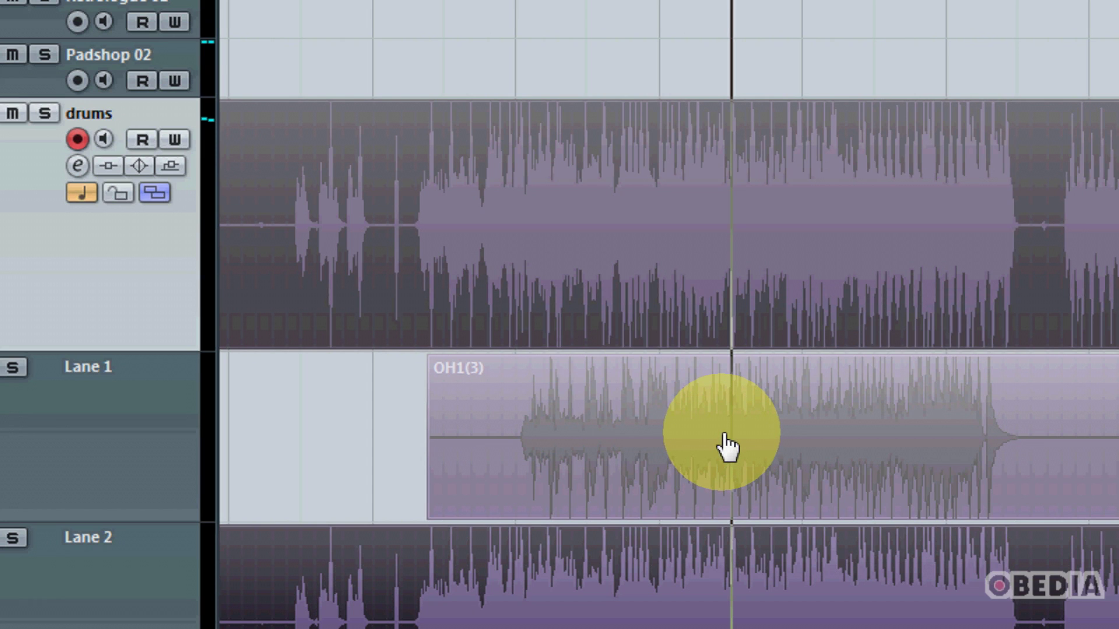
Comp a short Lane 1 OH1(3) section near 5:47 over Lane 2, then play it back from 5:47
drag(725, 437, 640, 441)
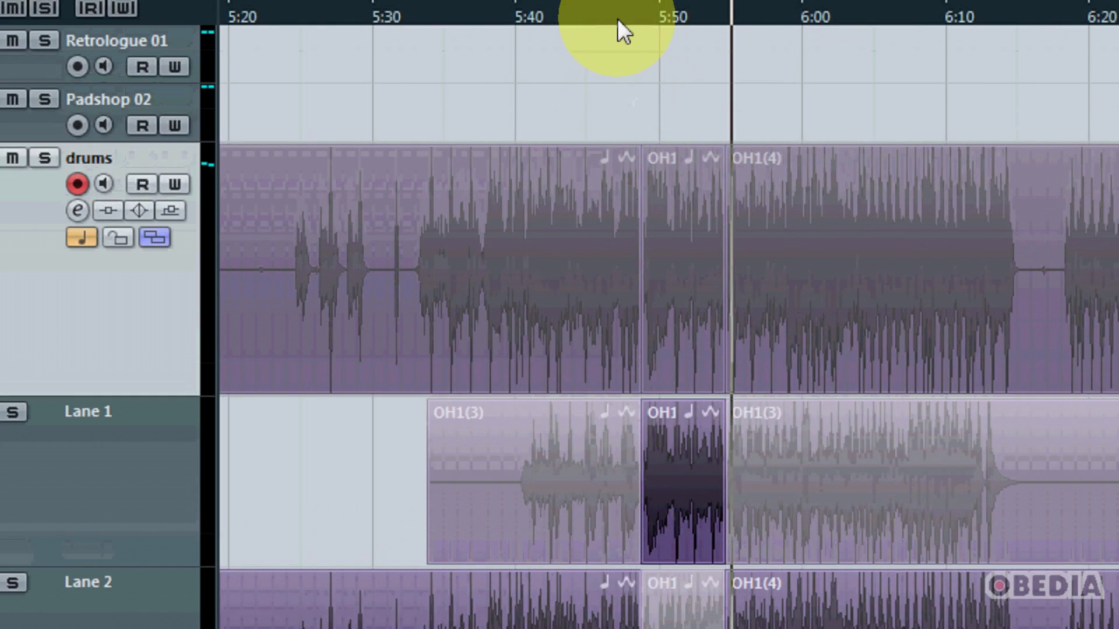
click(617, 19)
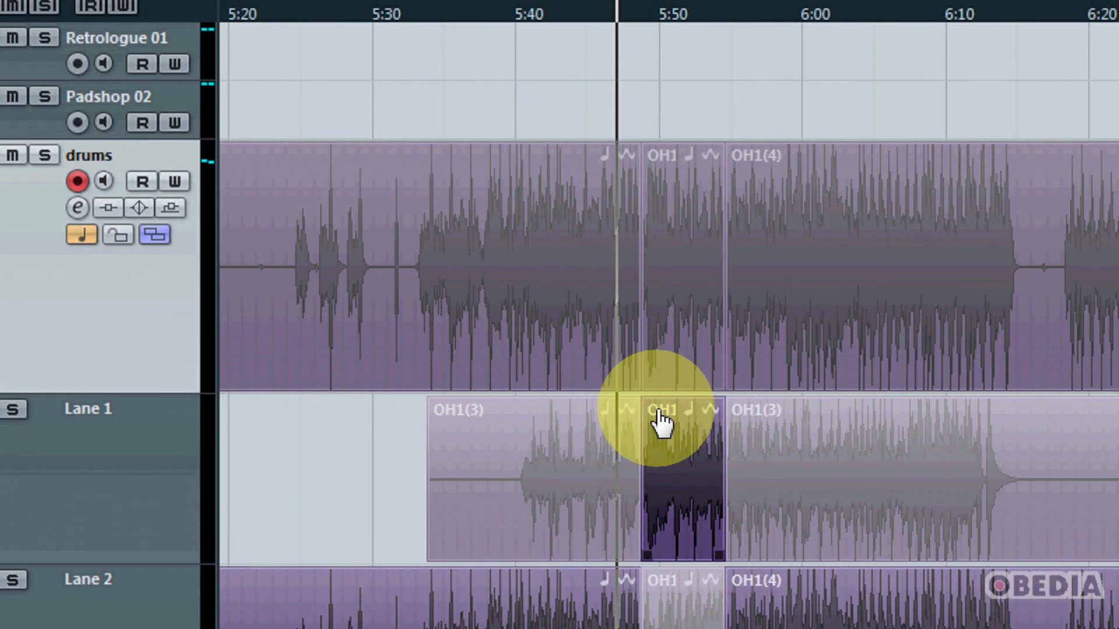
click(662, 468)
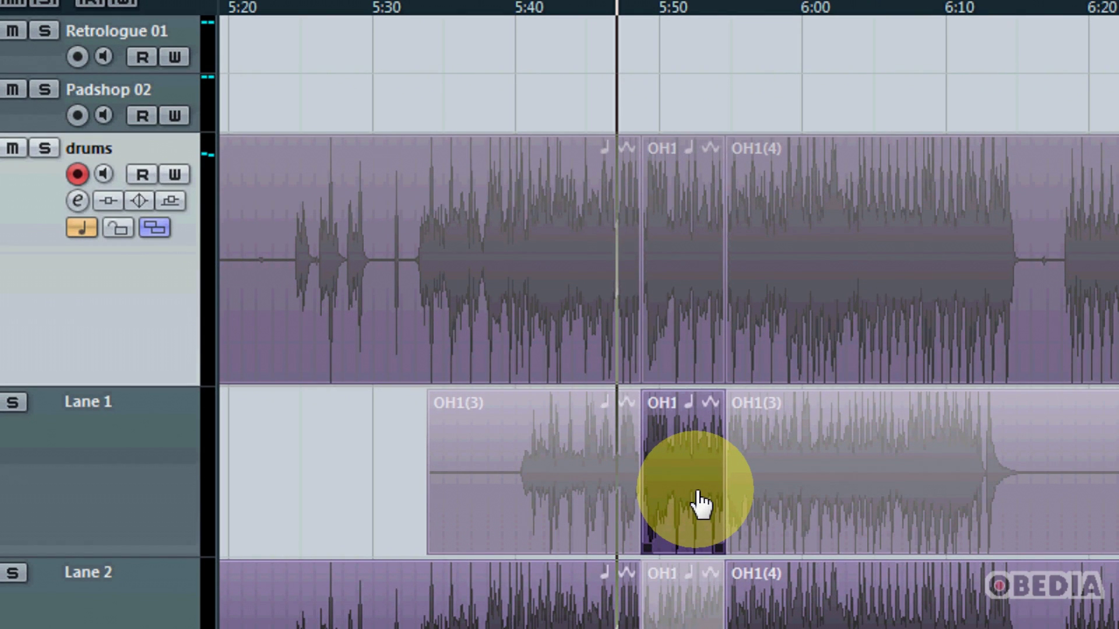
key(space)
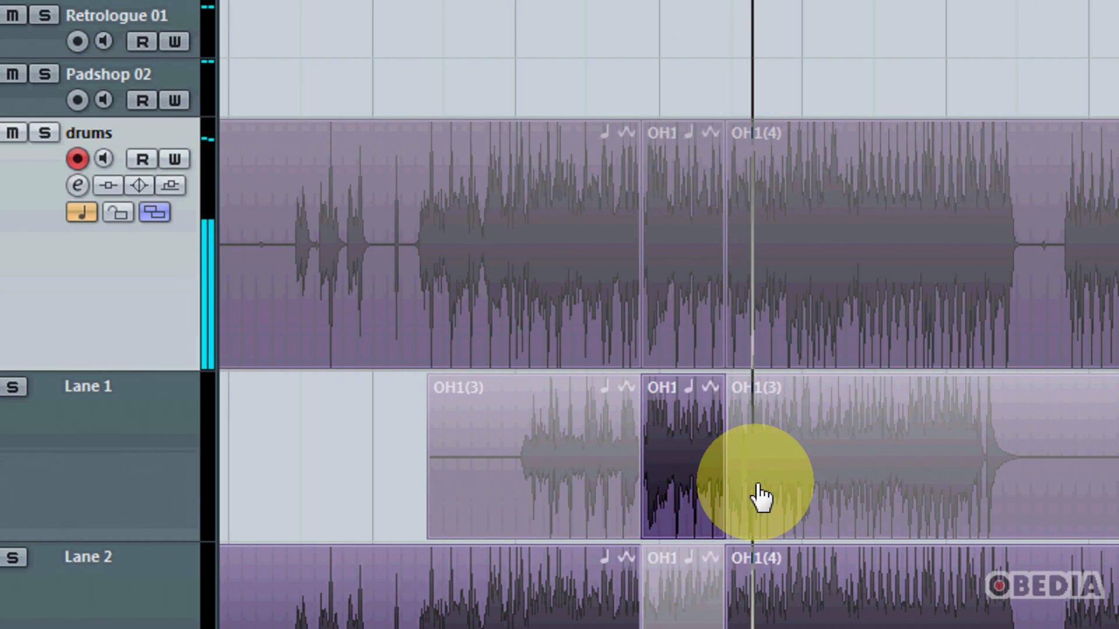
key(space)
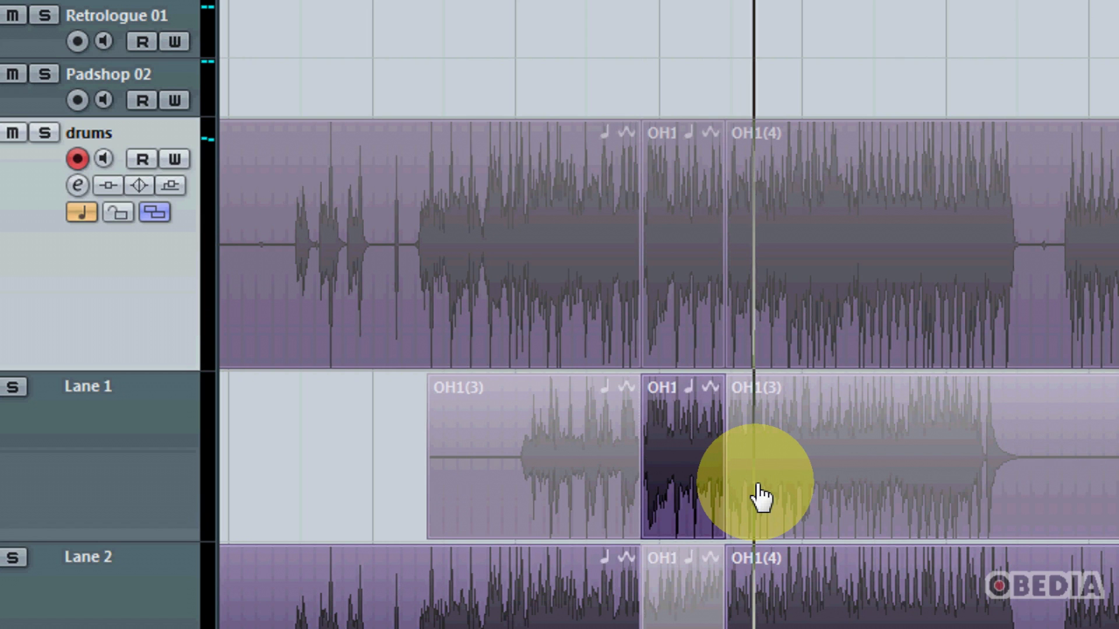
click(697, 479)
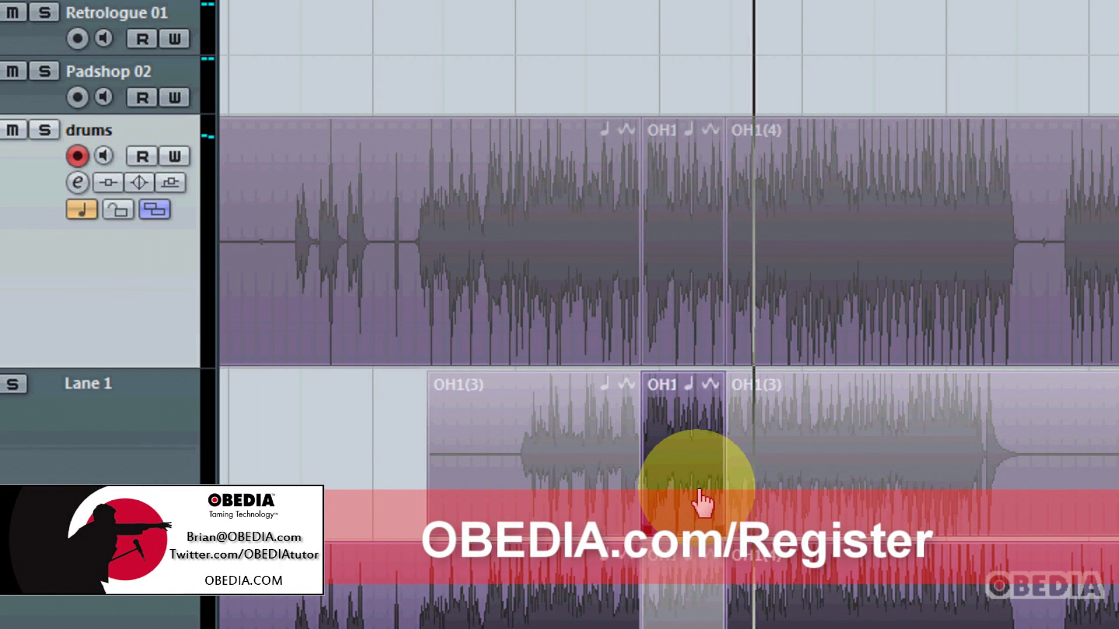
Revert the short section to the other take, then make a Lane 1 section play in the comp
key(Down)
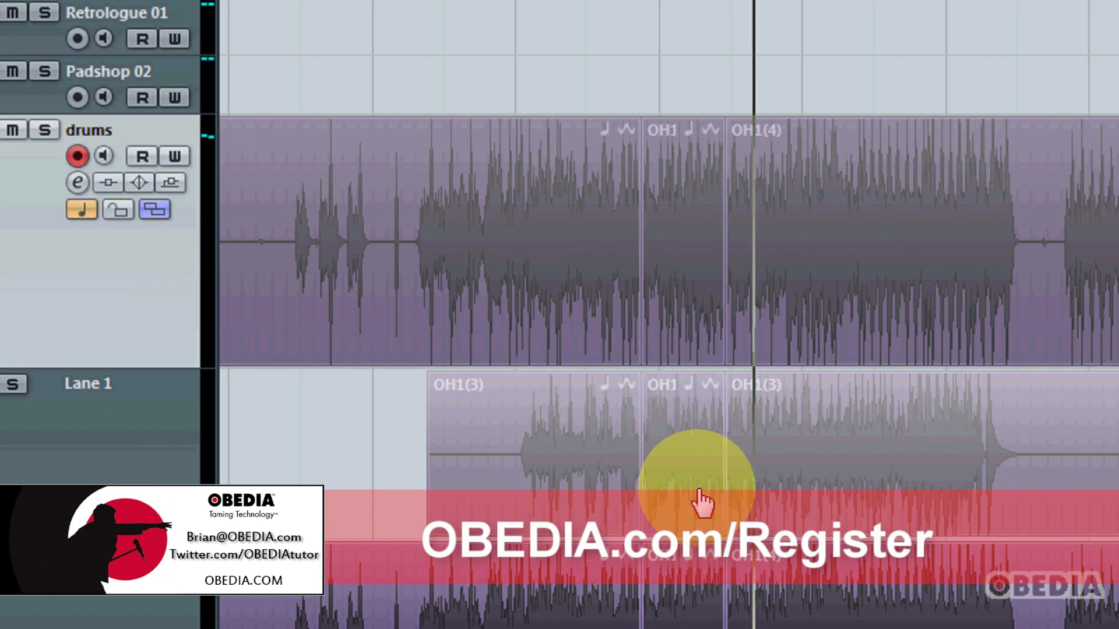
click(692, 457)
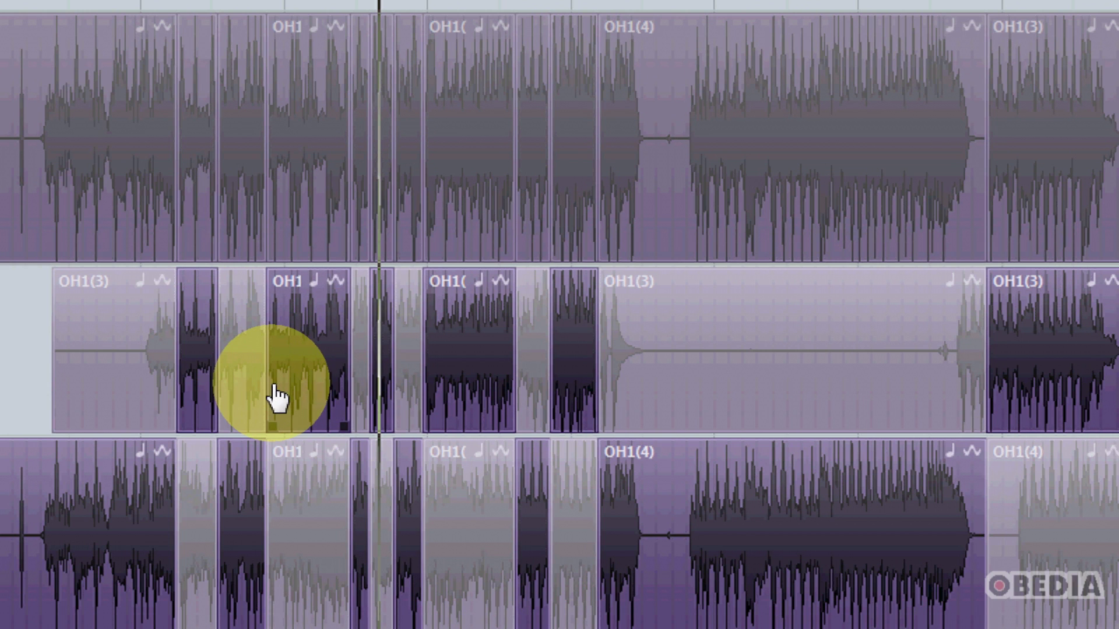
Drag the Lane 1 section's start edge until it meets its neighbour with no gap
mouse_move(269, 381)
mouse_down()
mouse_move(247, 379)
mouse_move(299, 375)
mouse_move(247, 375)
mouse_move(260, 368)
mouse_up()
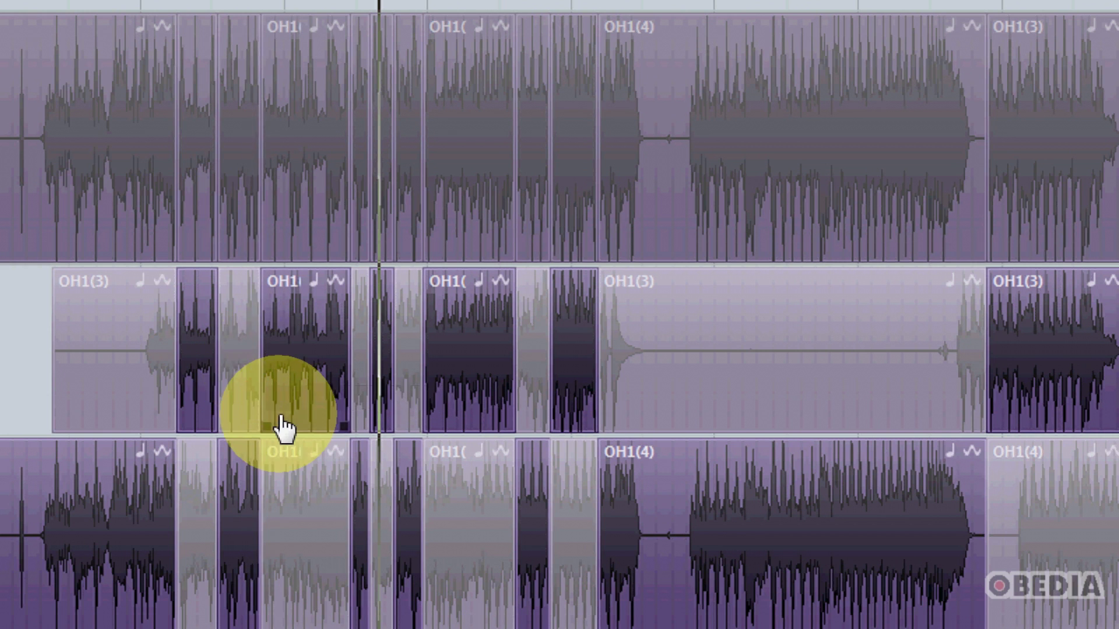
drag(271, 427, 295, 427)
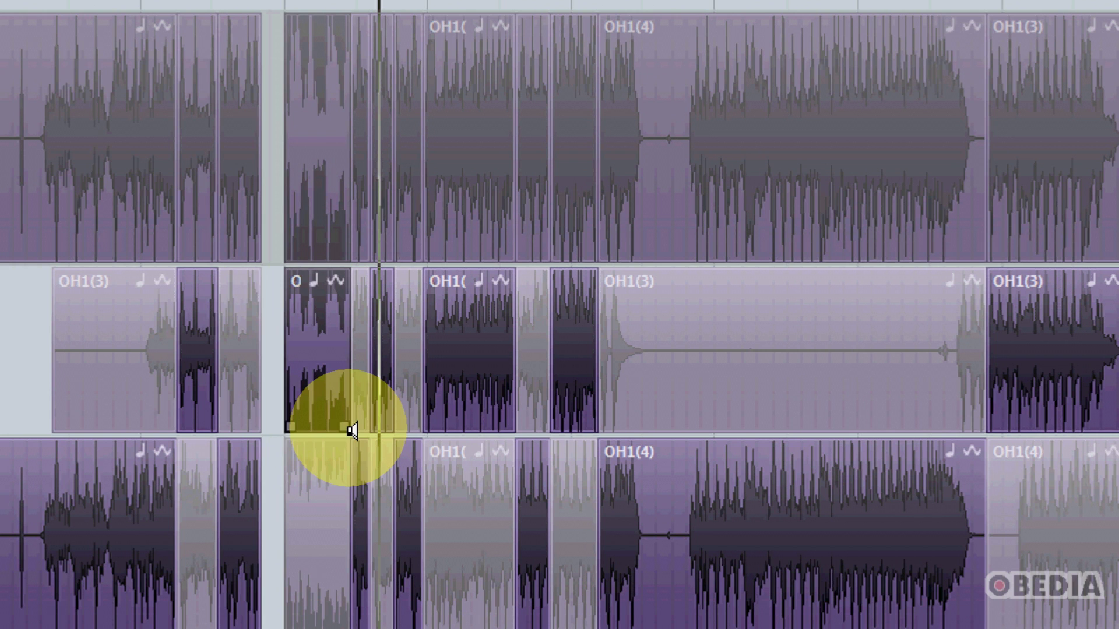
mouse_move(352, 430)
mouse_down()
mouse_move(270, 280)
mouse_move(269, 0)
mouse_up()
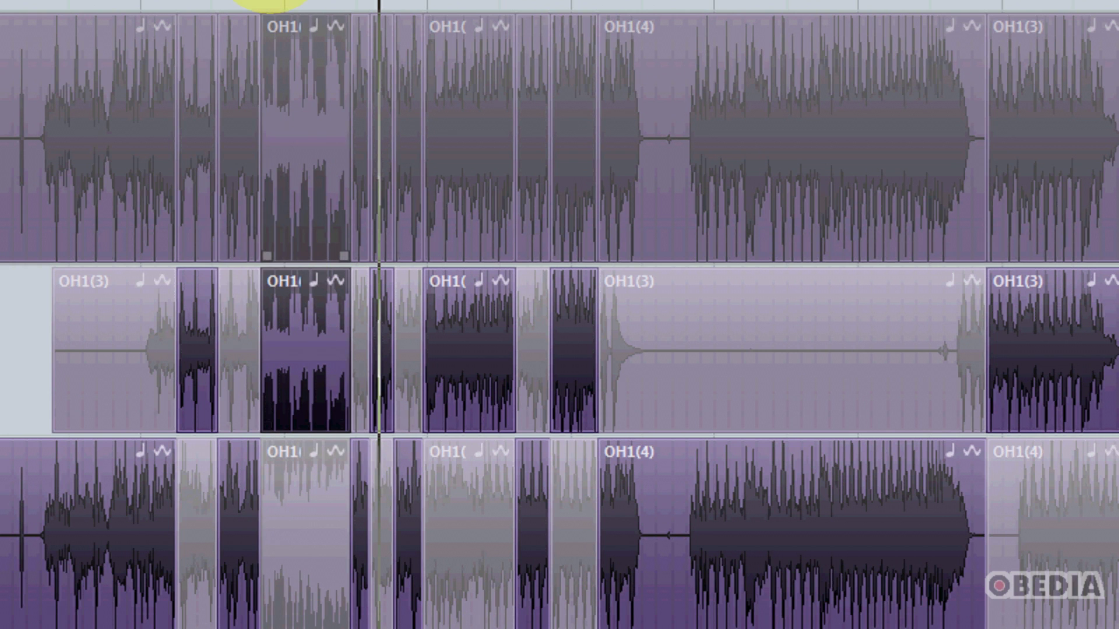
drag(309, 66, 124, 389)
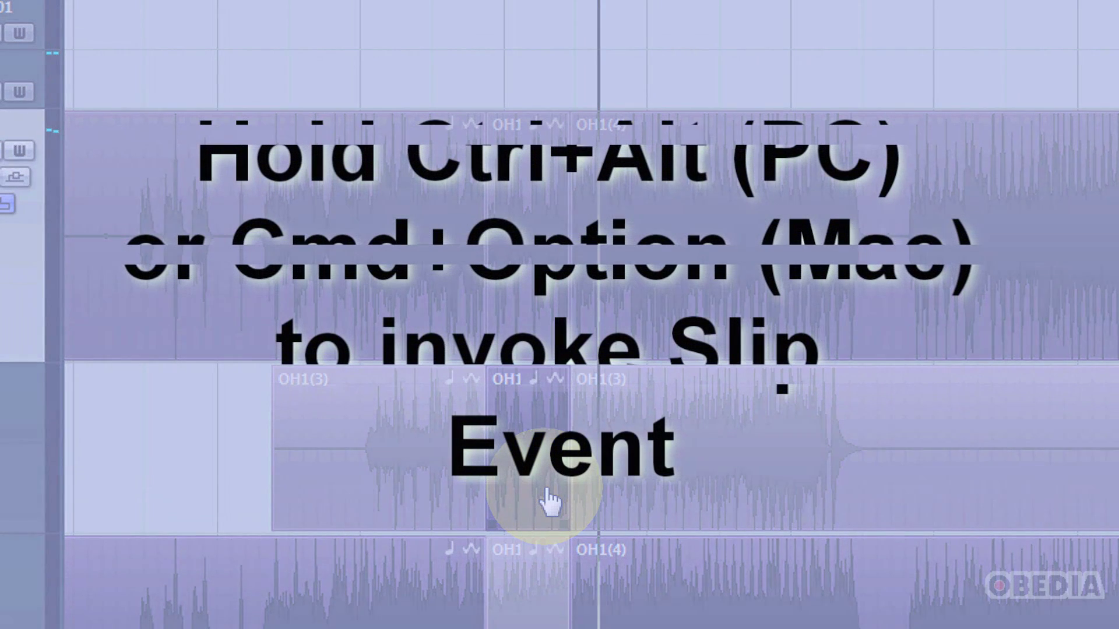
key(ctrl+alt)
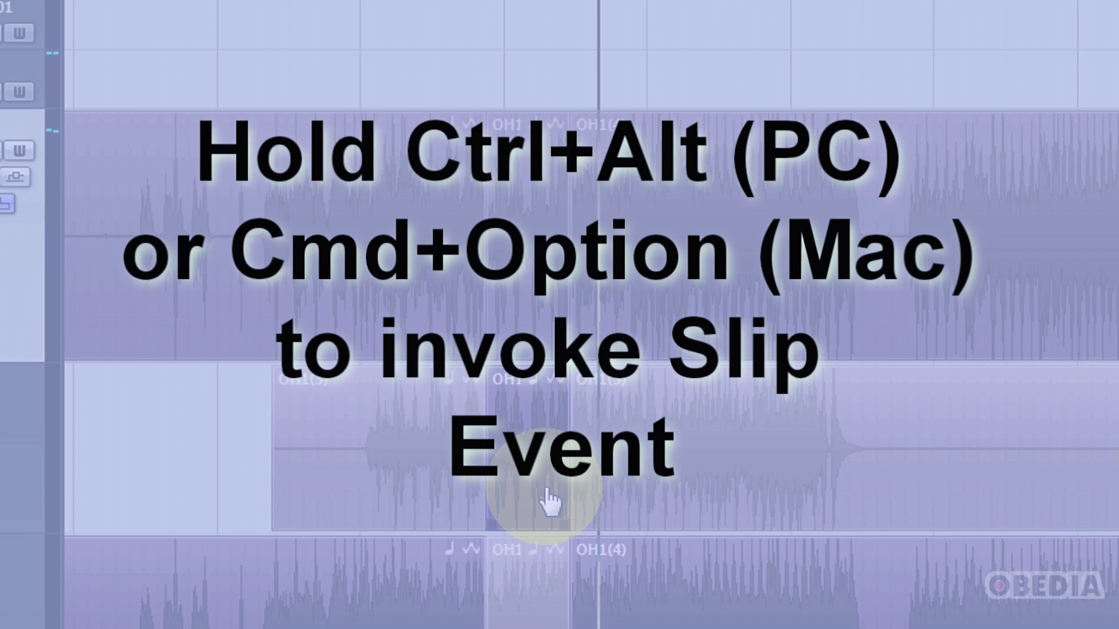
key(ctrl+alt)
drag(544, 487, 543, 487)
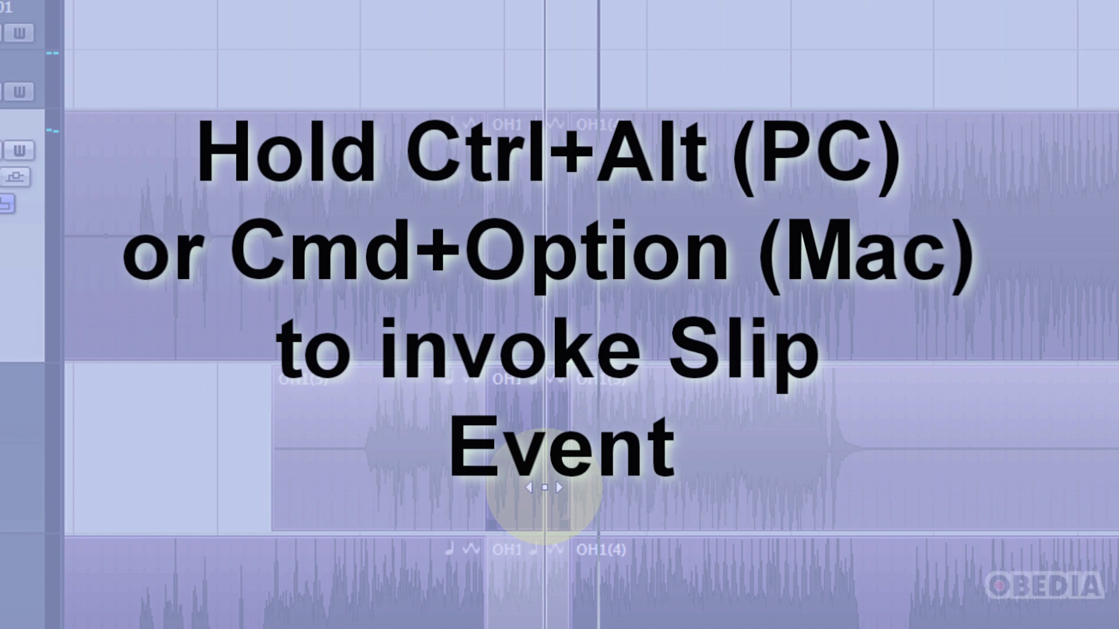
Ctrl+Alt-drag inside Lane 1's OH1 event several times to slip its audio and shift the drum hits
drag(544, 487, 533, 489)
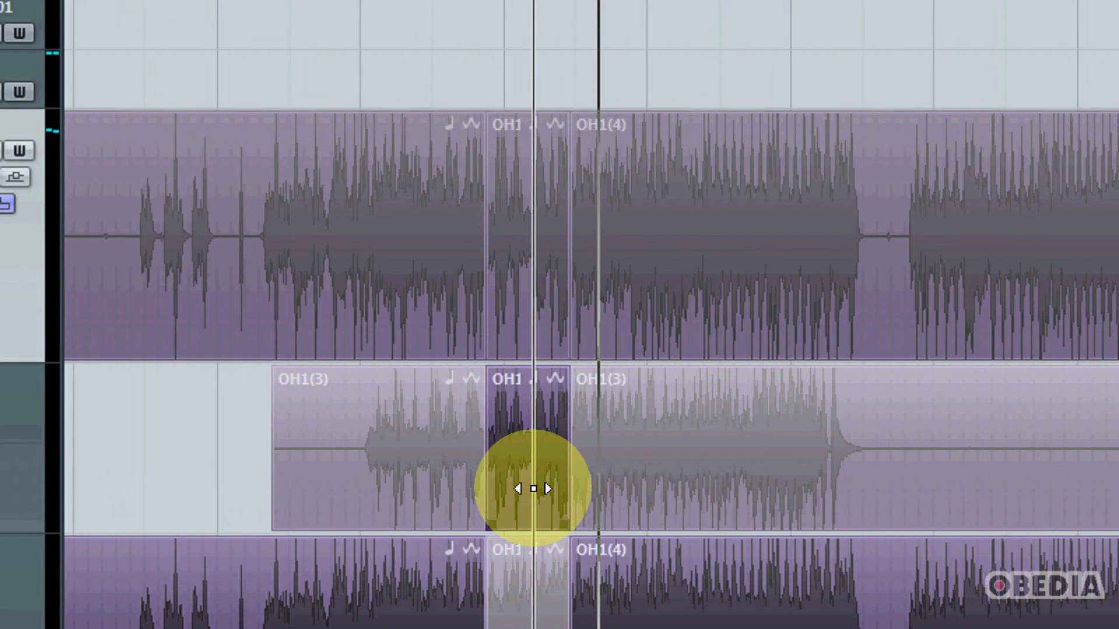
mouse_move(533, 488)
mouse_down()
mouse_move(509, 490)
mouse_move(557, 472)
mouse_move(537, 474)
mouse_up()
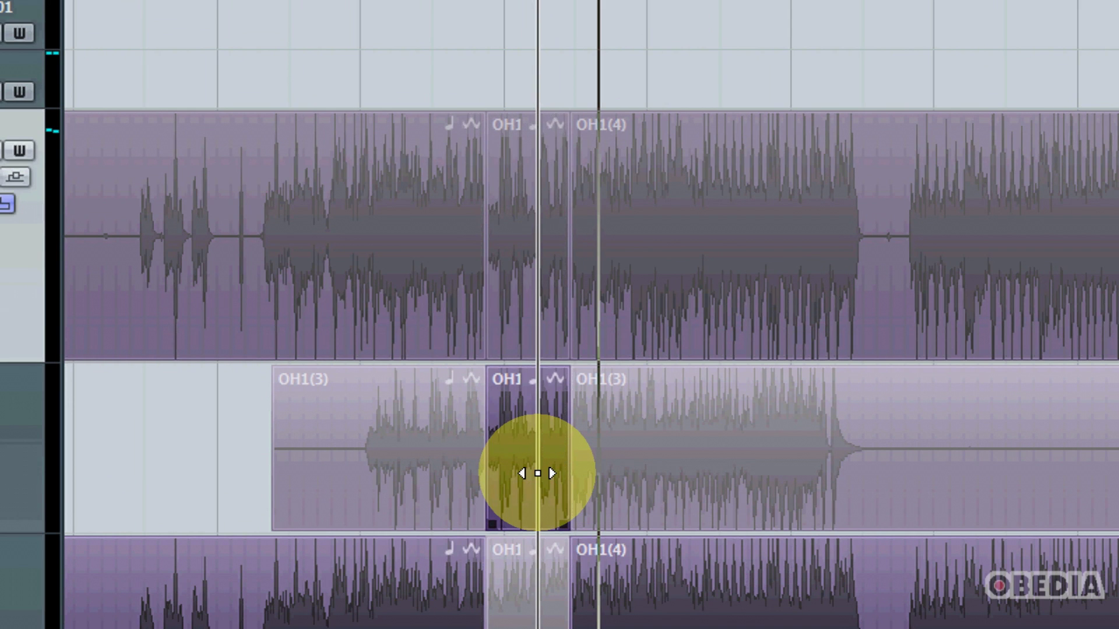
mouse_move(537, 473)
mouse_down()
mouse_move(554, 469)
mouse_move(500, 469)
mouse_move(533, 459)
mouse_move(507, 458)
mouse_move(523, 467)
mouse_up()
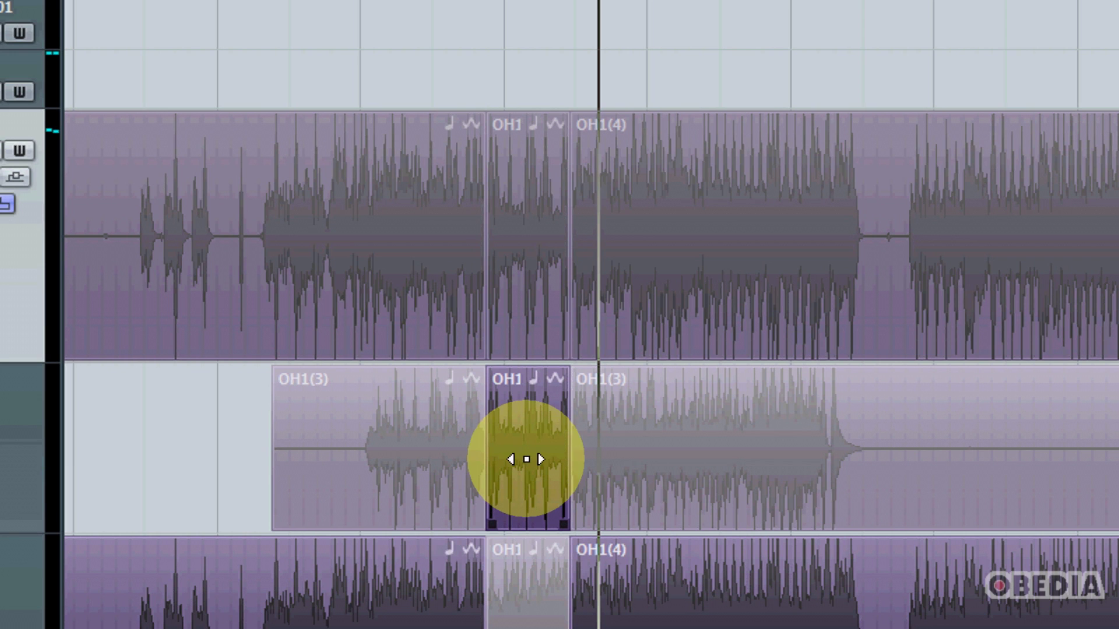
mouse_move(525, 458)
mouse_down()
mouse_move(549, 461)
mouse_move(515, 460)
mouse_move(544, 462)
mouse_move(536, 469)
mouse_up()
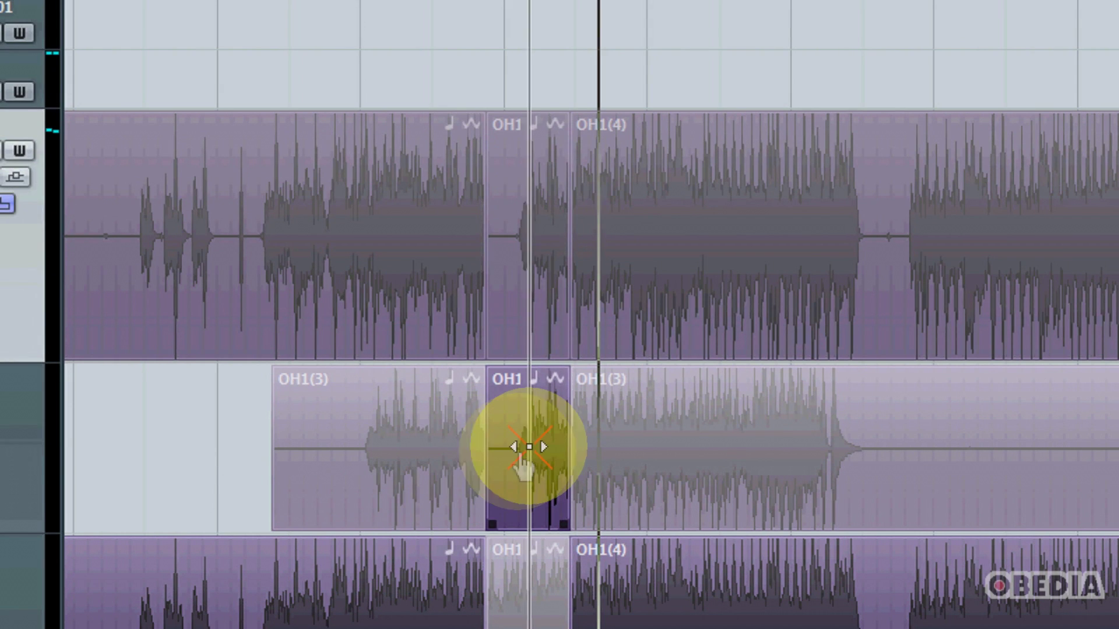
mouse_move(524, 449)
mouse_down()
mouse_move(500, 449)
mouse_move(528, 461)
mouse_up()
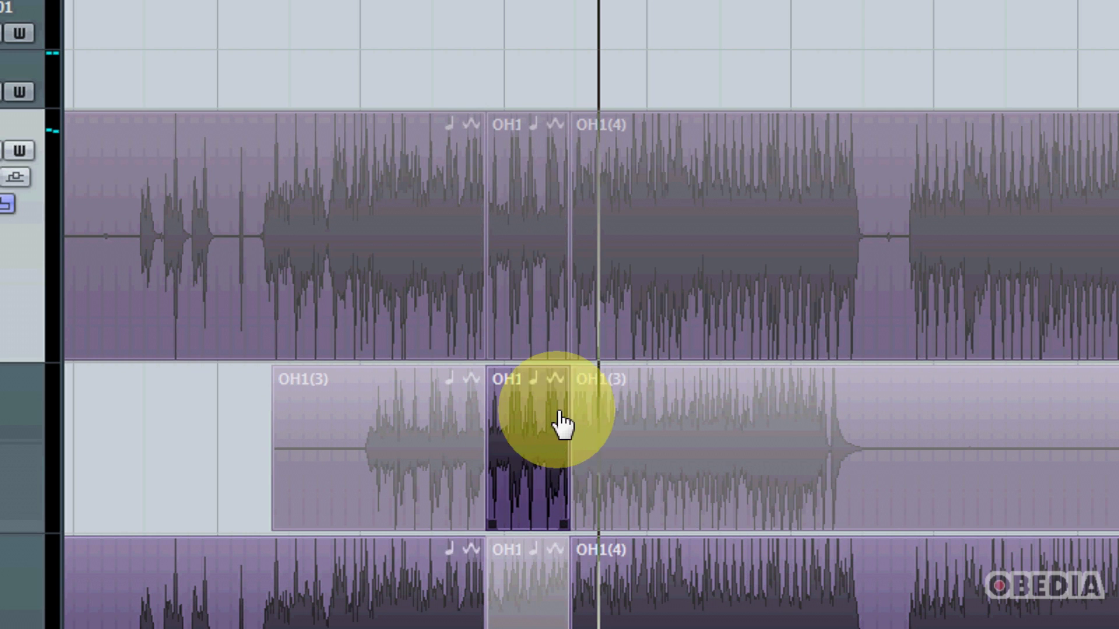
Toggle the OH1 section between lanes, then undo an accidental deletion of a marked range
click(559, 392)
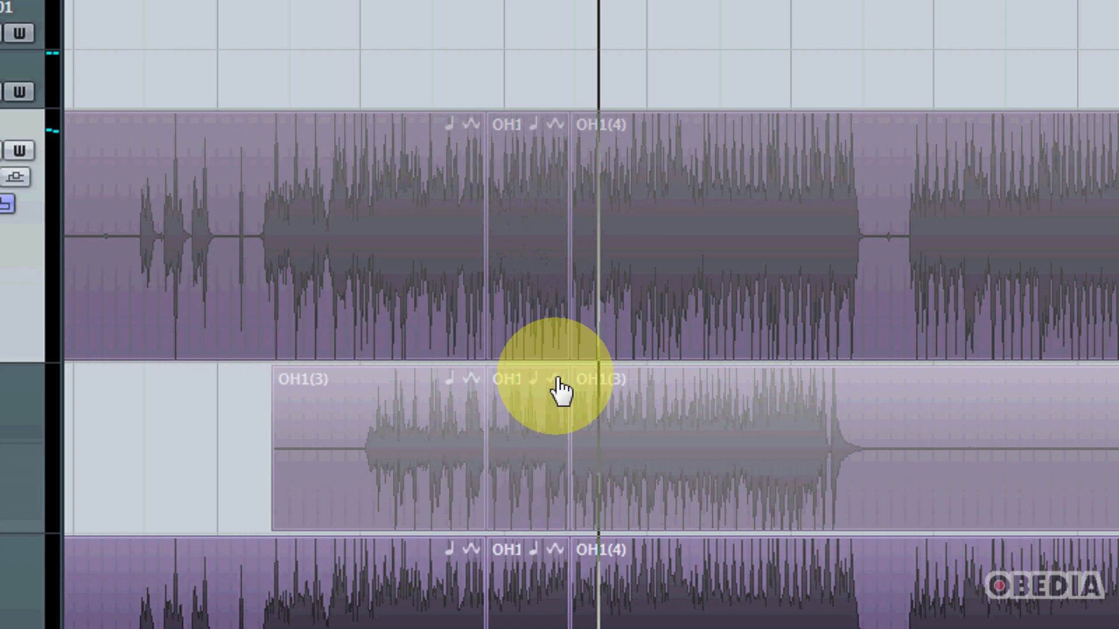
click(560, 391)
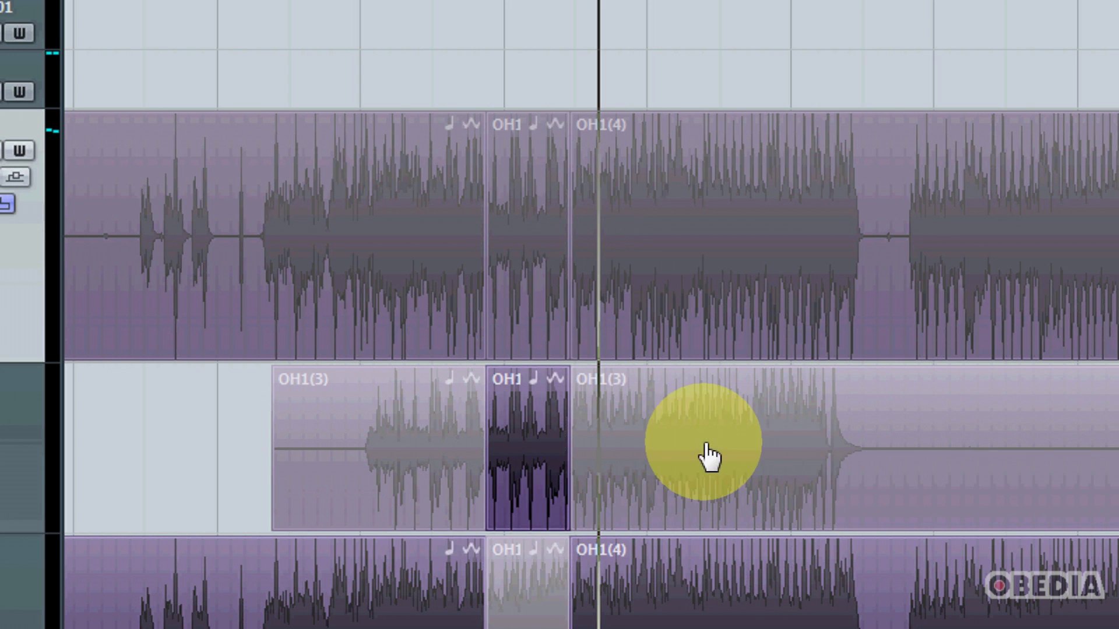
drag(707, 445, 737, 429)
key(Delete)
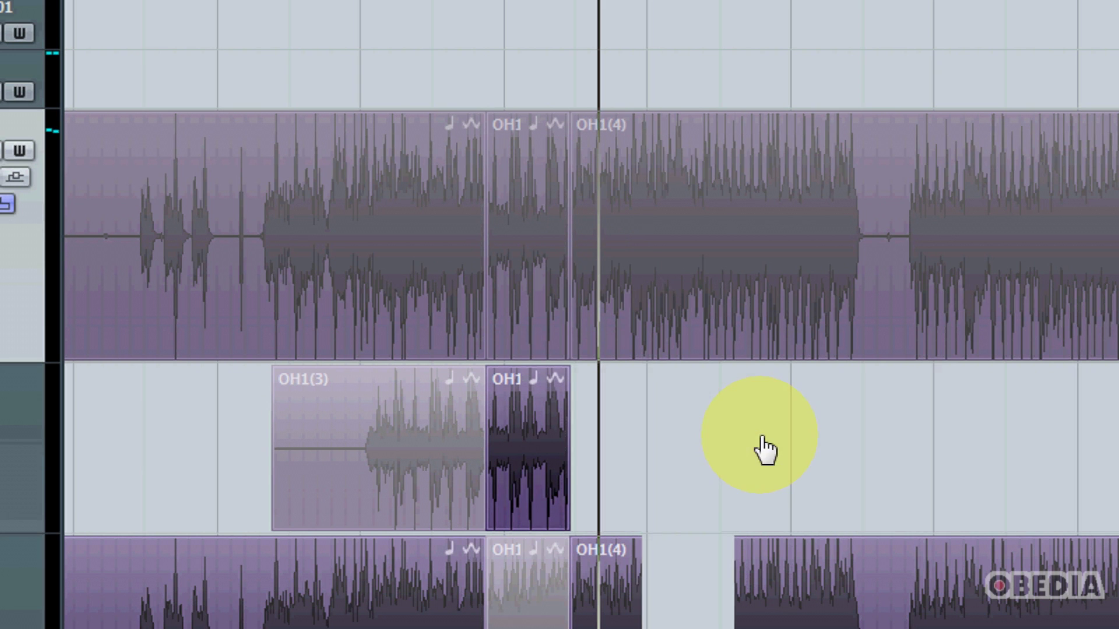
key(ctrl+z)
Activate several more short Lane 1 sections in the drums comp
drag(824, 449, 772, 470)
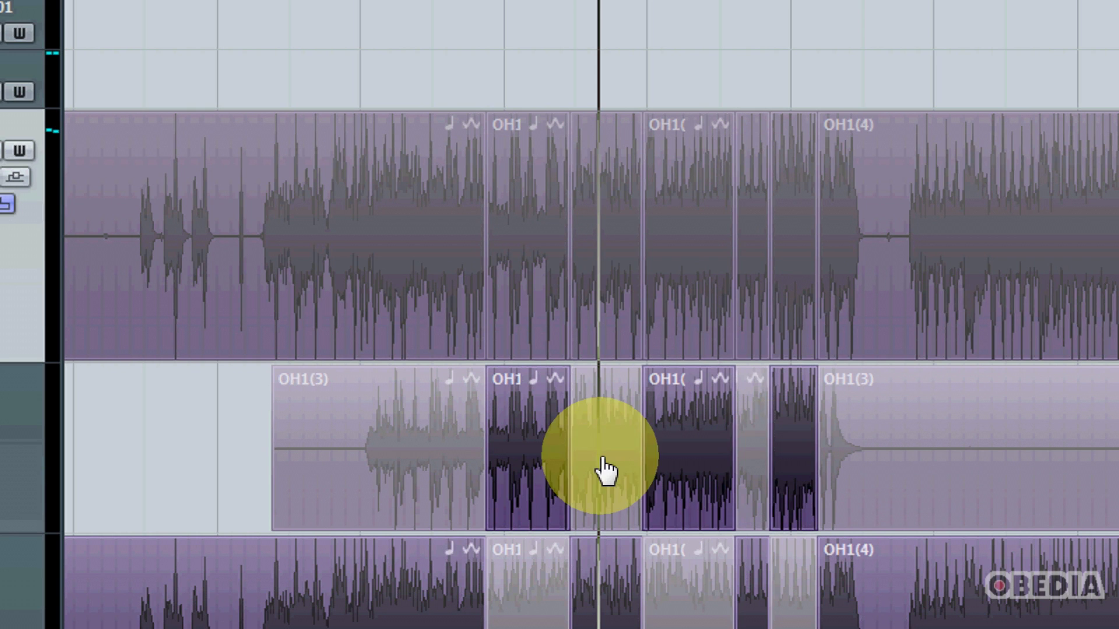
drag(400, 457, 437, 455)
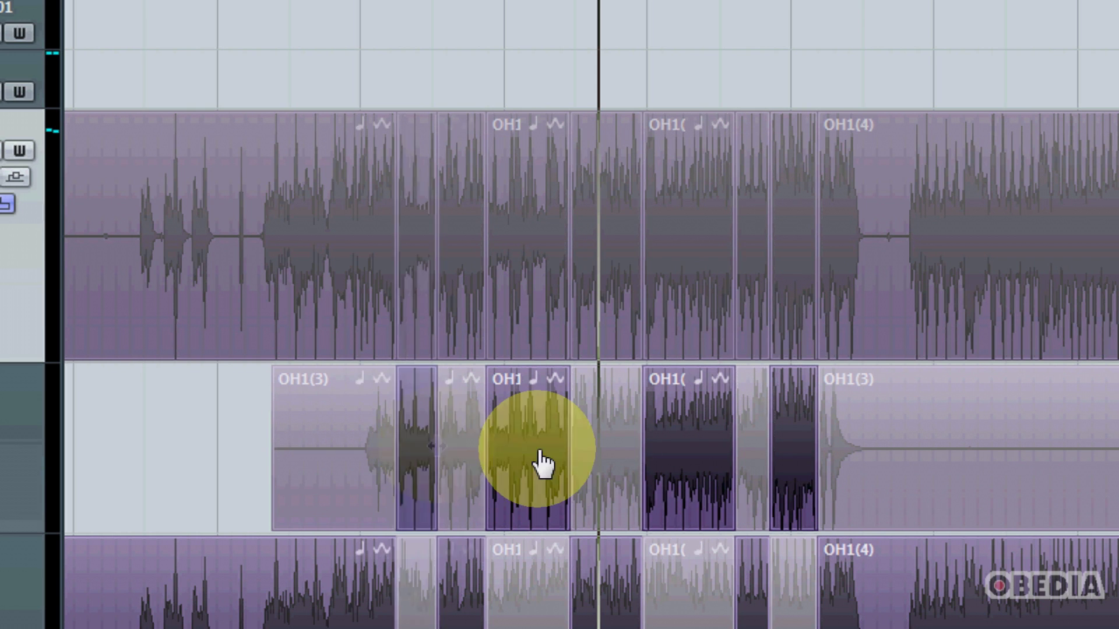
drag(600, 475, 613, 478)
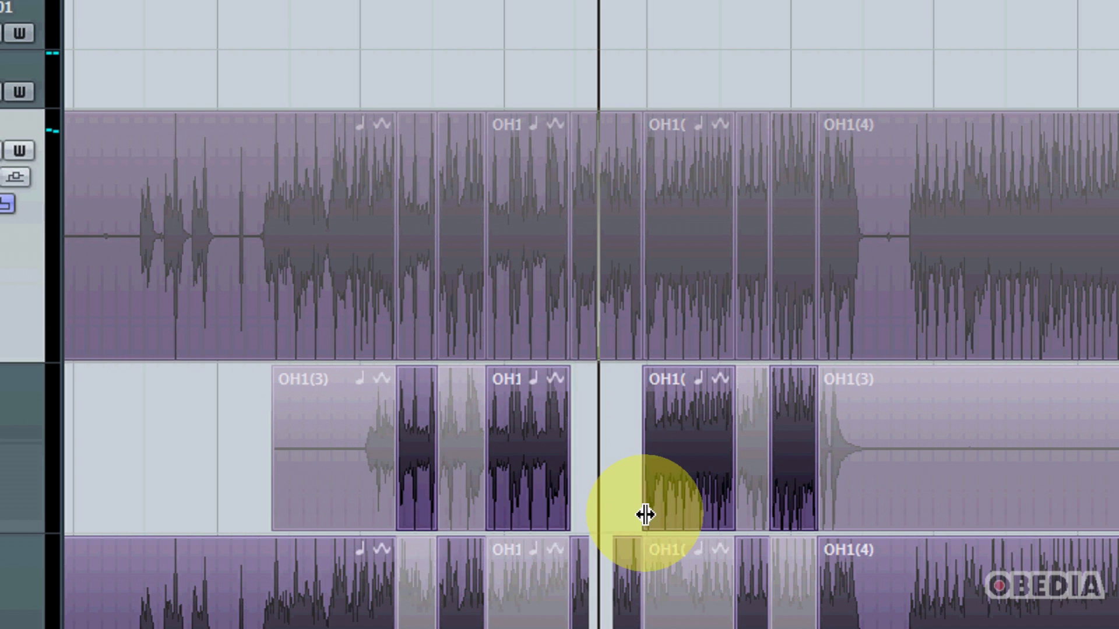
scroll(654, 606, down, 2)
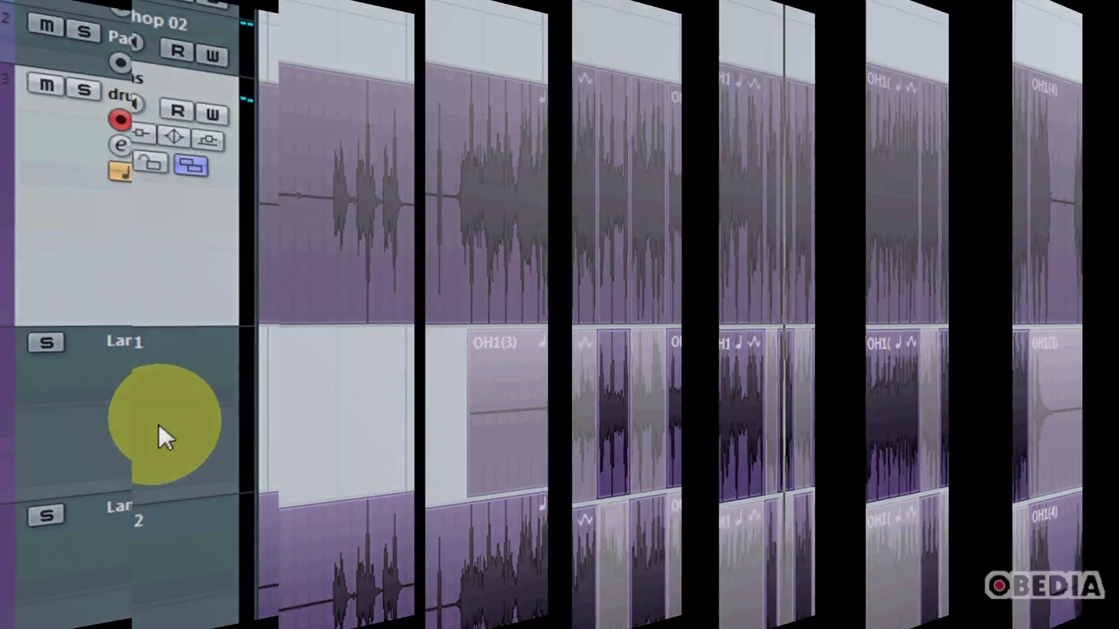
Select Lane 1 and apply Create Tracks from Lanes from its context menu
click(159, 422)
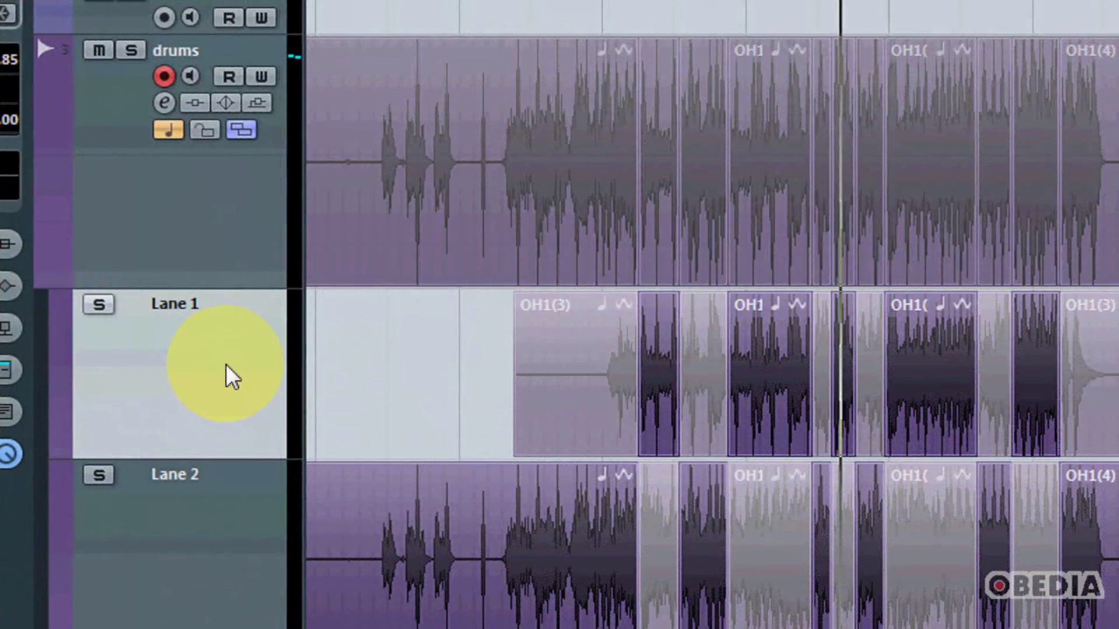
right_click(226, 364)
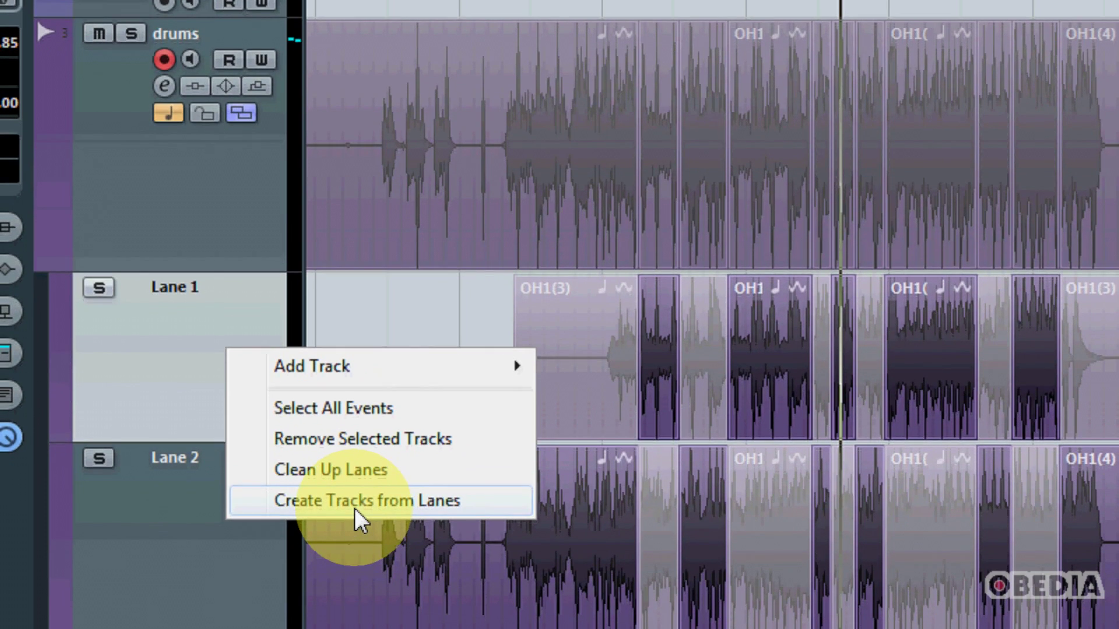
click(354, 498)
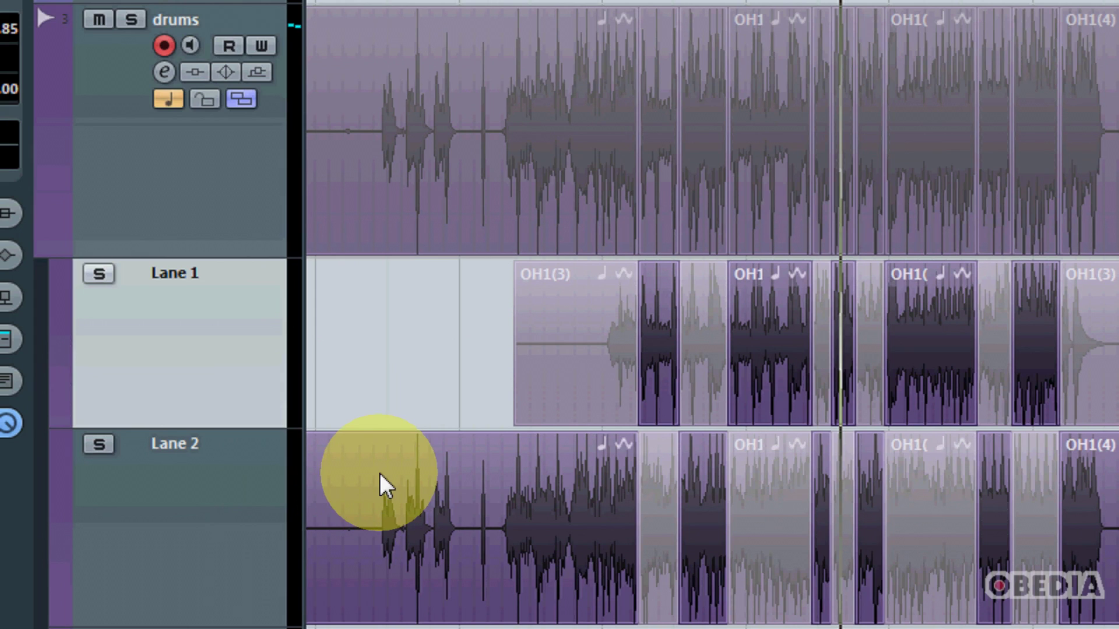
scroll(455, 468, down, 5)
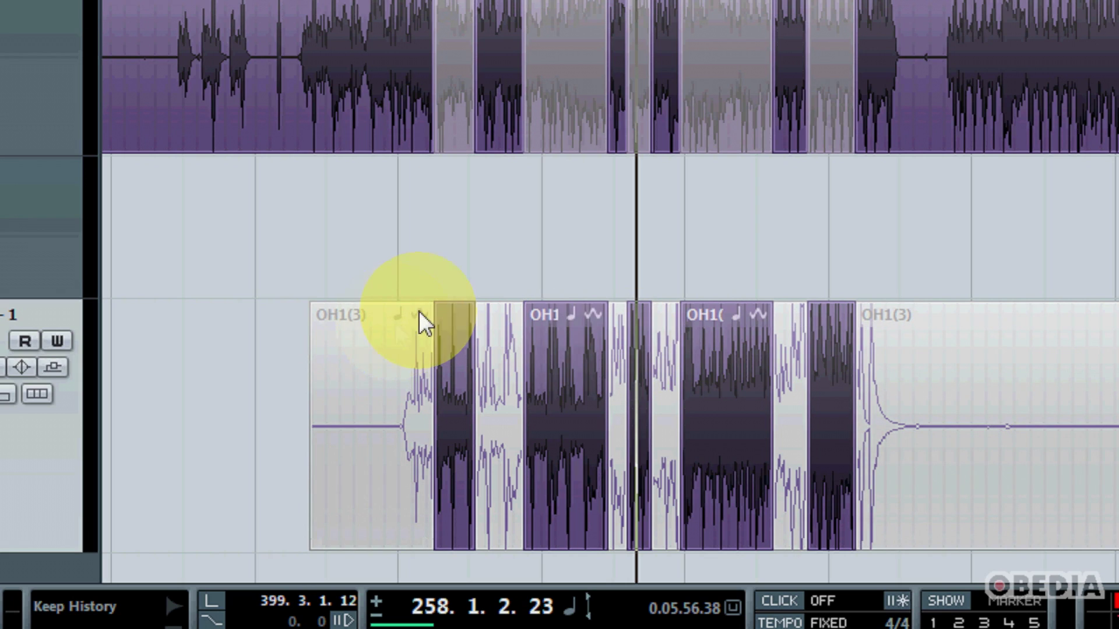
scroll(224, 6, up, 3)
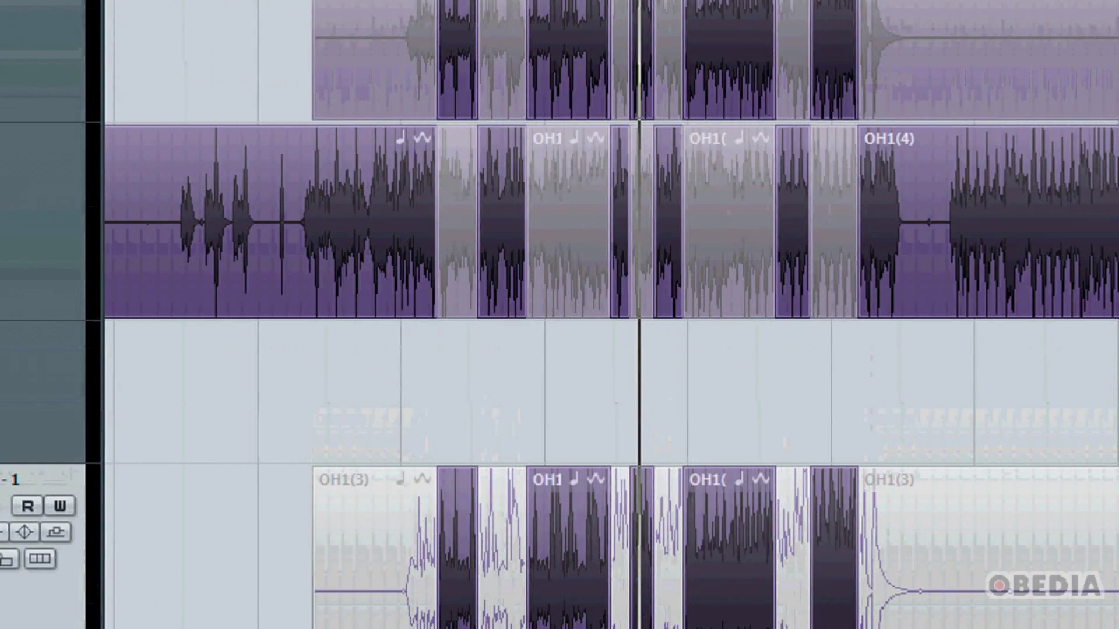
scroll(111, 56, up, 5)
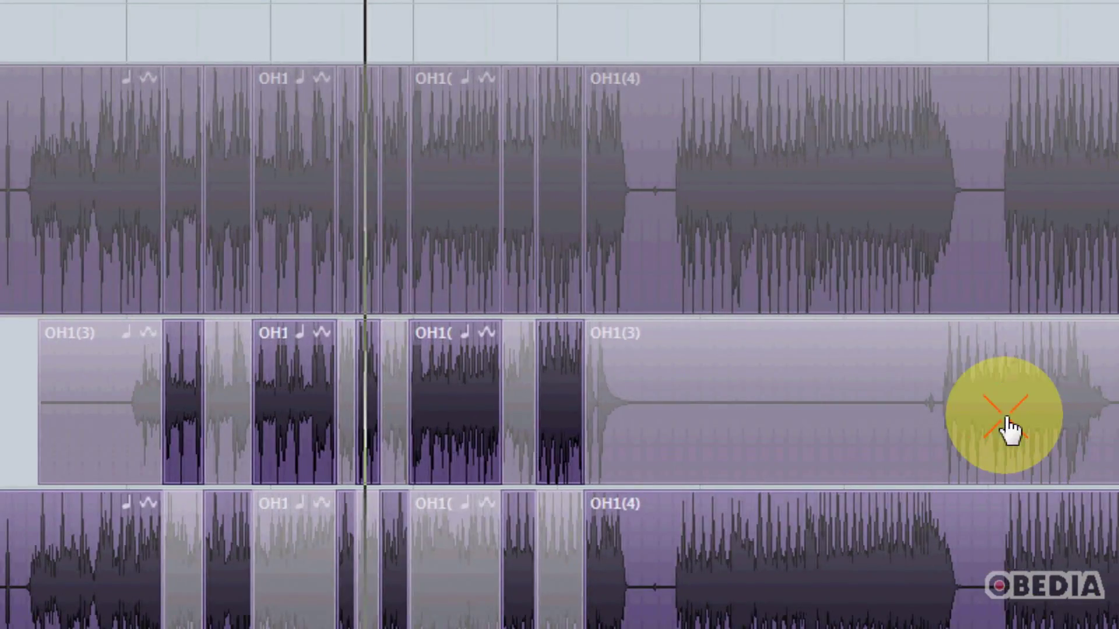
Add a later Lane 1 range to the comp, widen both edges, then mark another range
drag(1008, 422, 1097, 422)
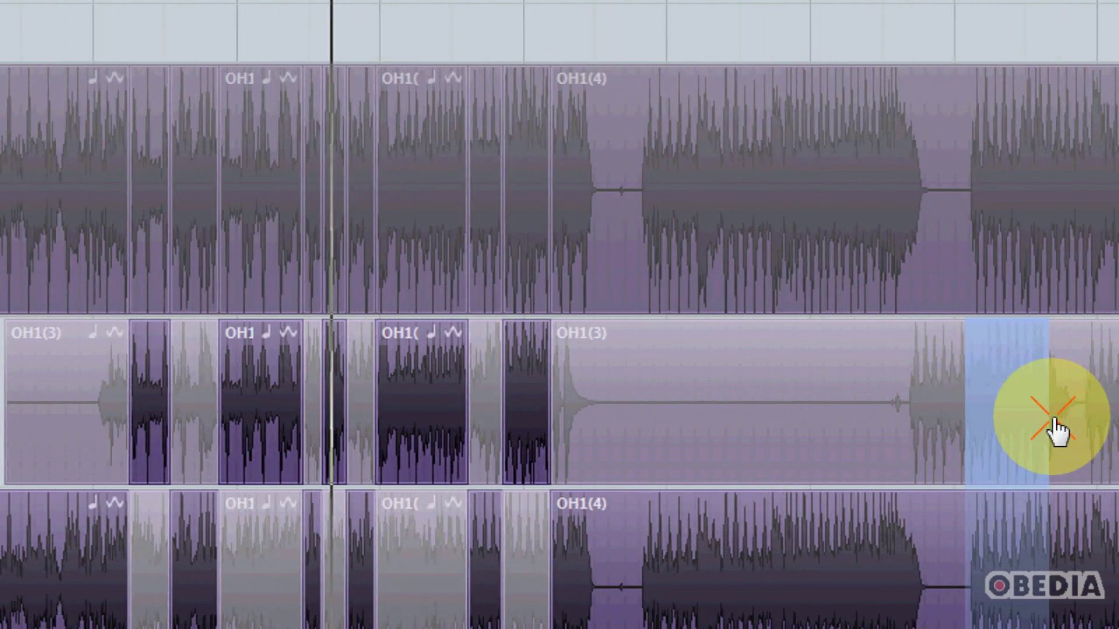
click(1075, 418)
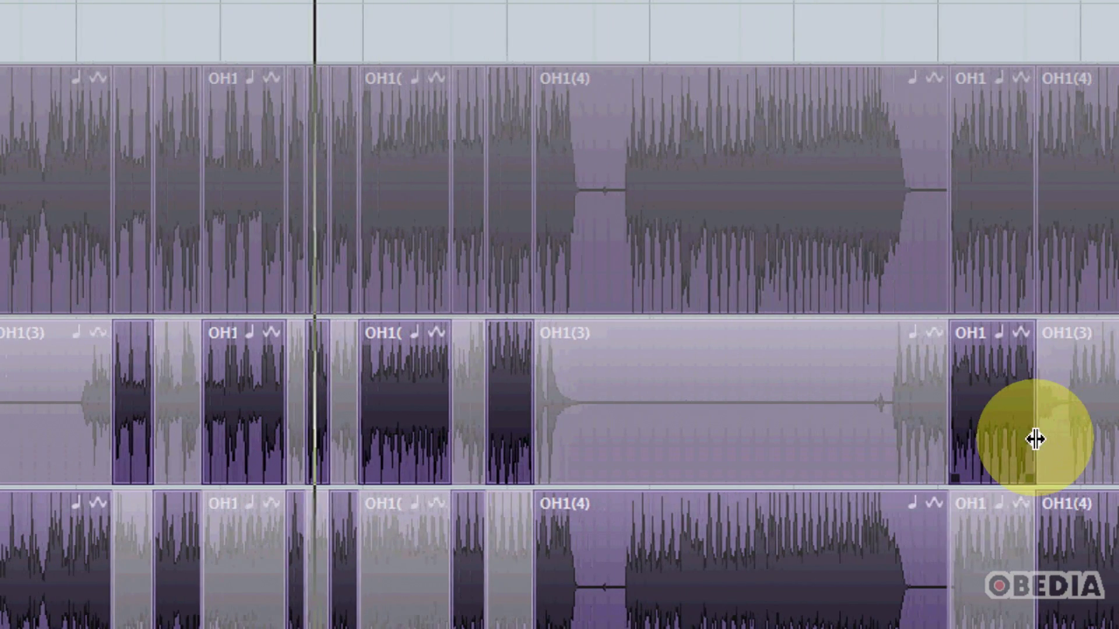
drag(950, 418, 919, 414)
drag(1026, 421, 1027, 453)
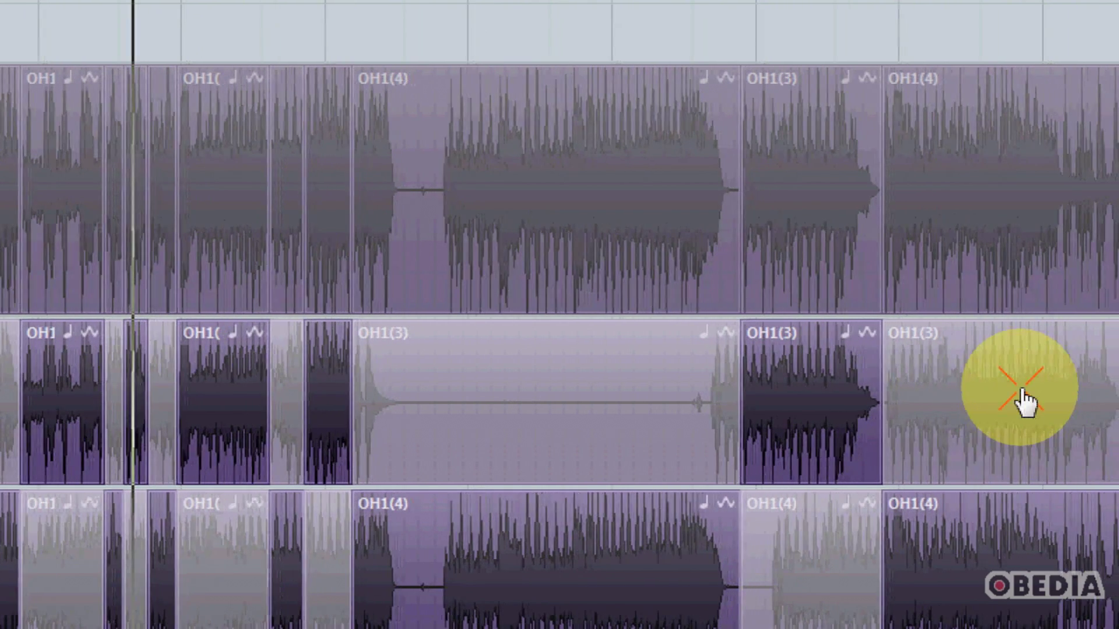
drag(1036, 437, 921, 413)
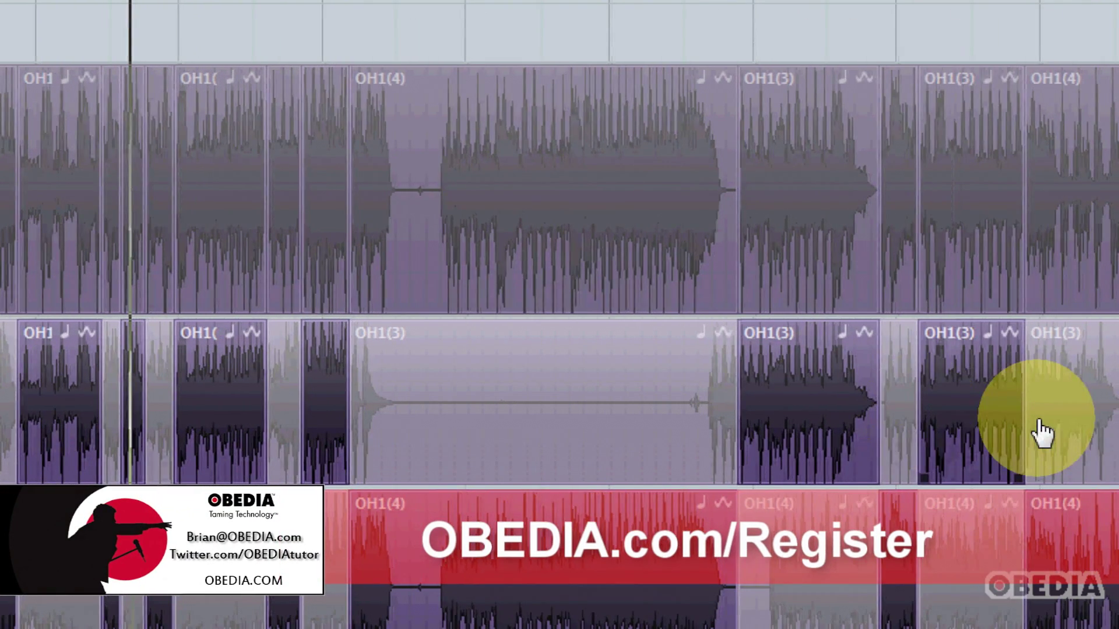
Extend the newest Lane 1 OH1(3) comp section rightward, leaving a short gap before OH1(4) resumes
drag(1027, 401, 1067, 397)
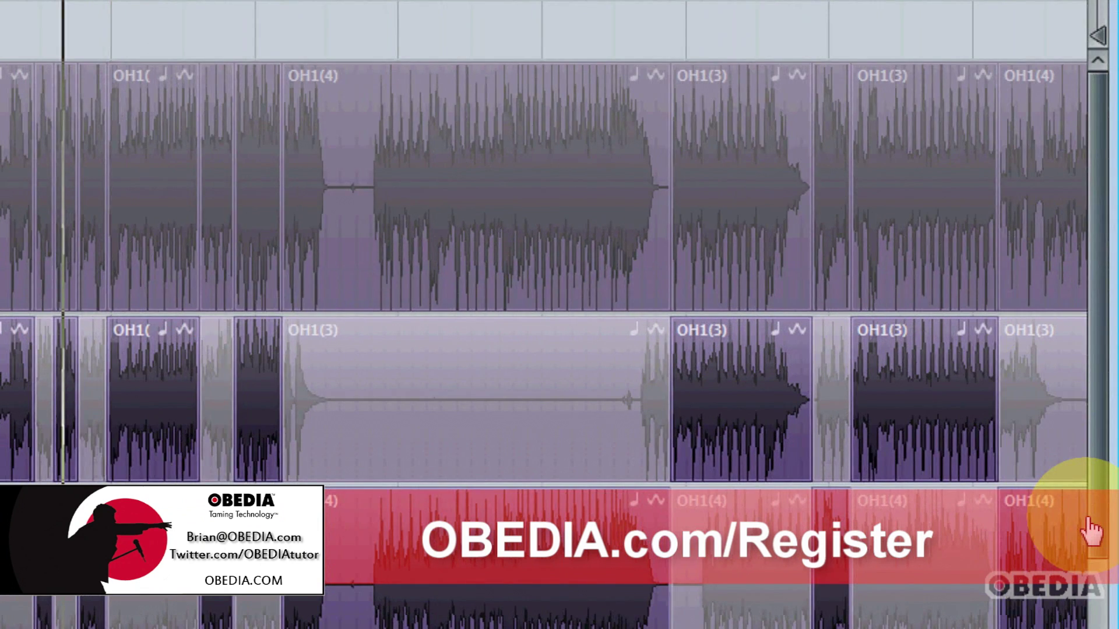